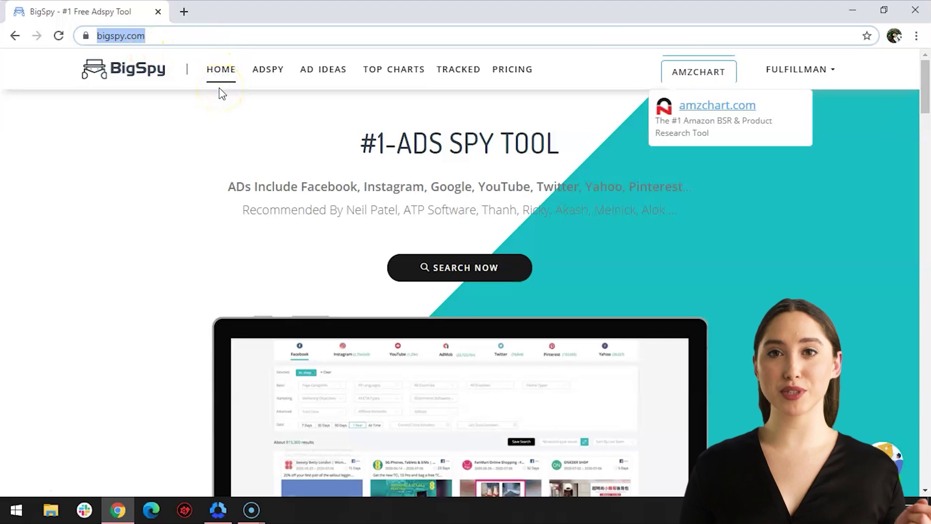
Switch from the BigSpy home page to the ADSPY Facebook ad search.
click(270, 88)
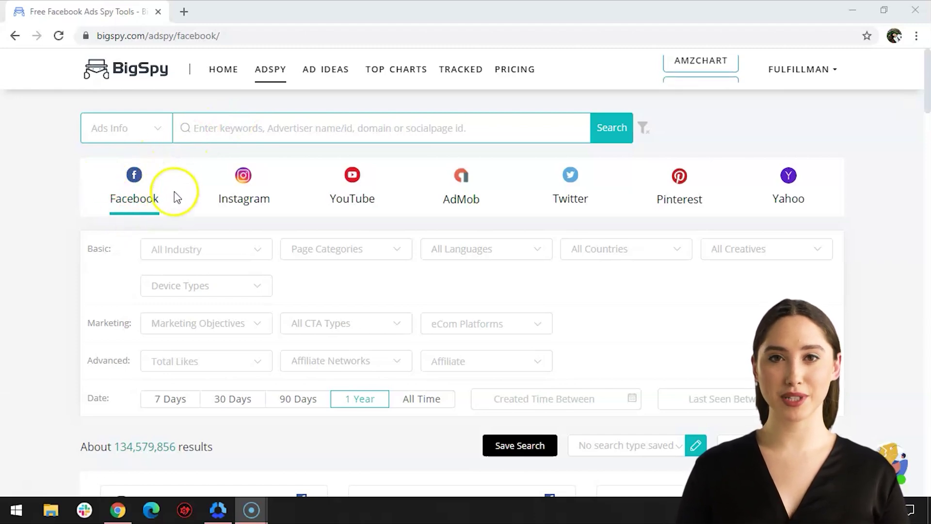
Filter the Facebook ads to the eCom industry and the Jewelry/Watches page category.
click(261, 257)
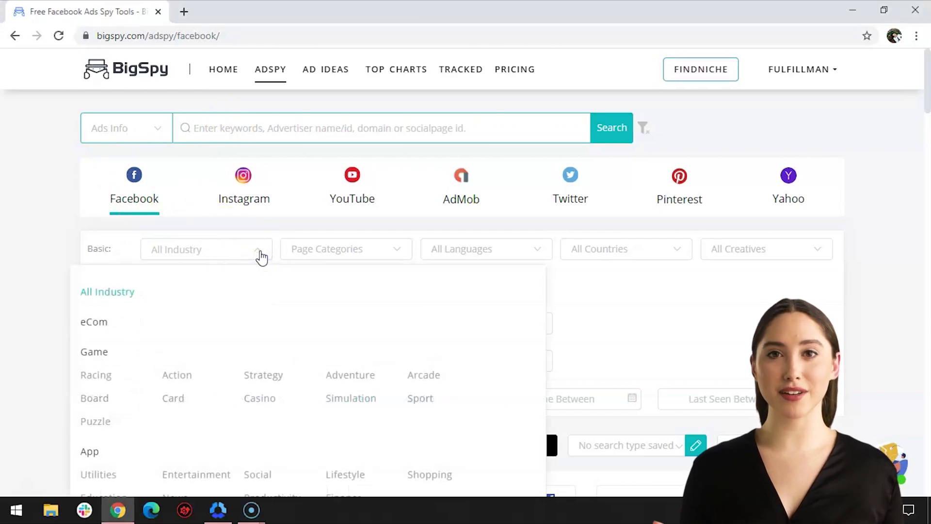
click(94, 332)
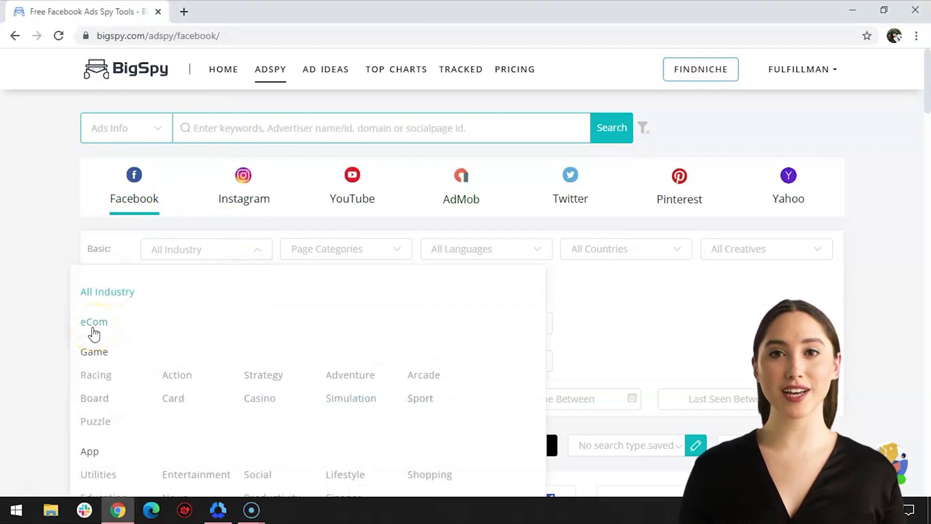
click(342, 286)
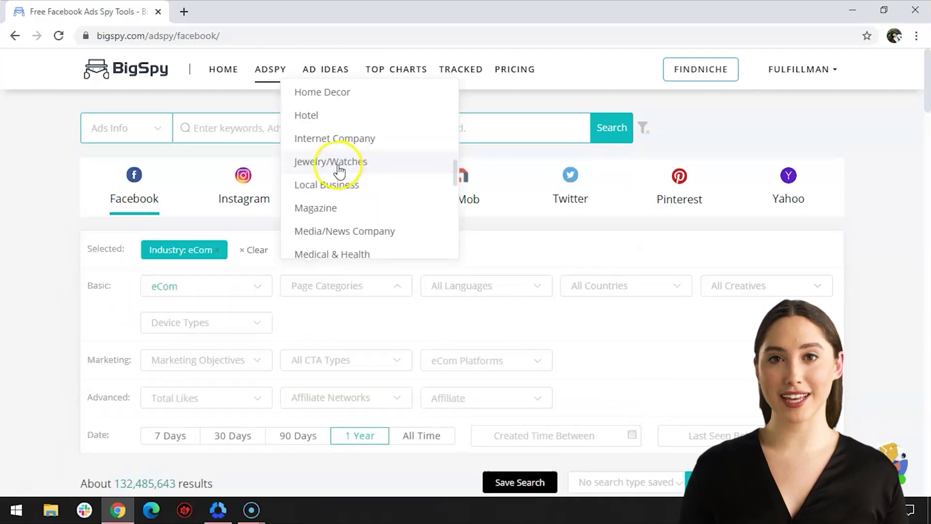
click(338, 165)
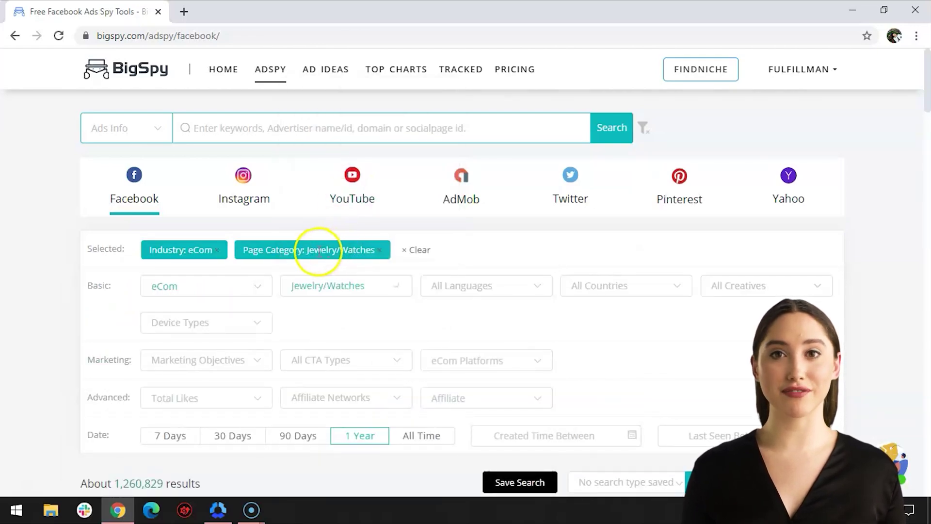
scroll(301, 257, down, 3)
Limit the jewelry ads to the last 30 days and sort them by comments.
click(232, 277)
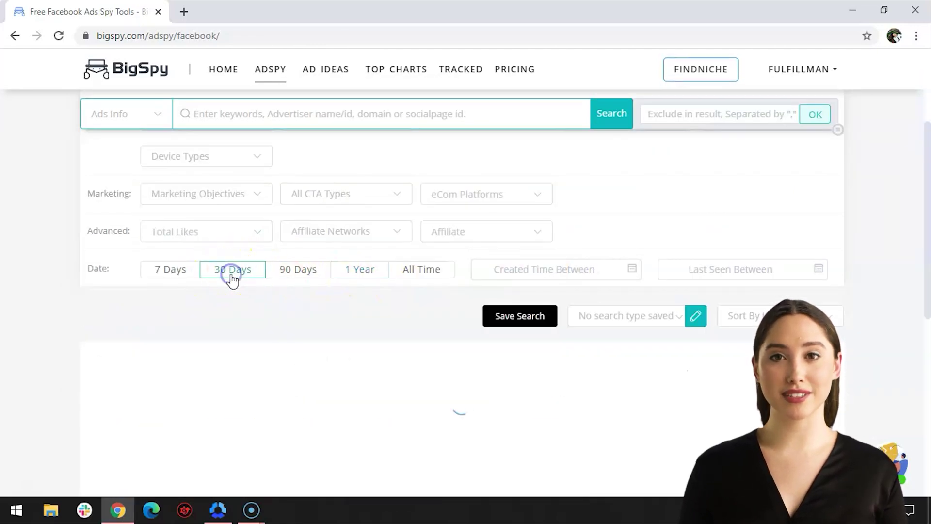
scroll(291, 309, up, 1)
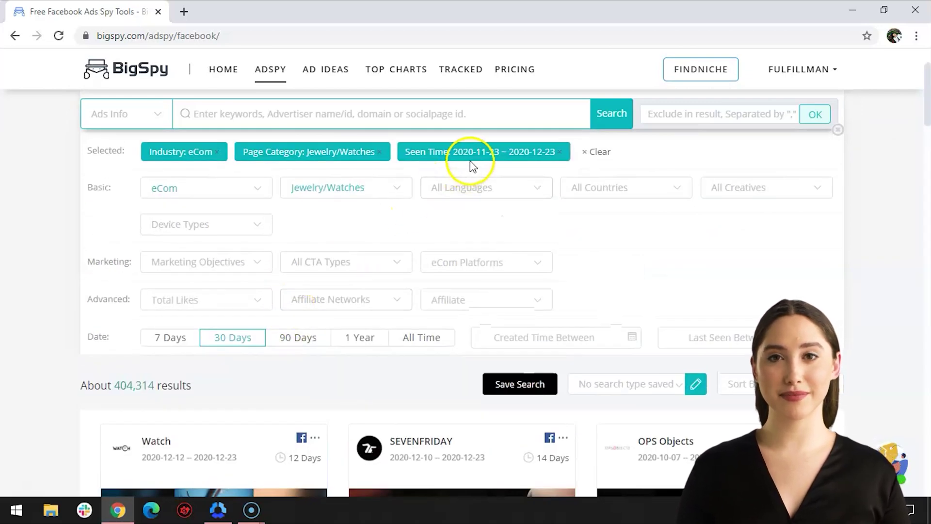
click(832, 387)
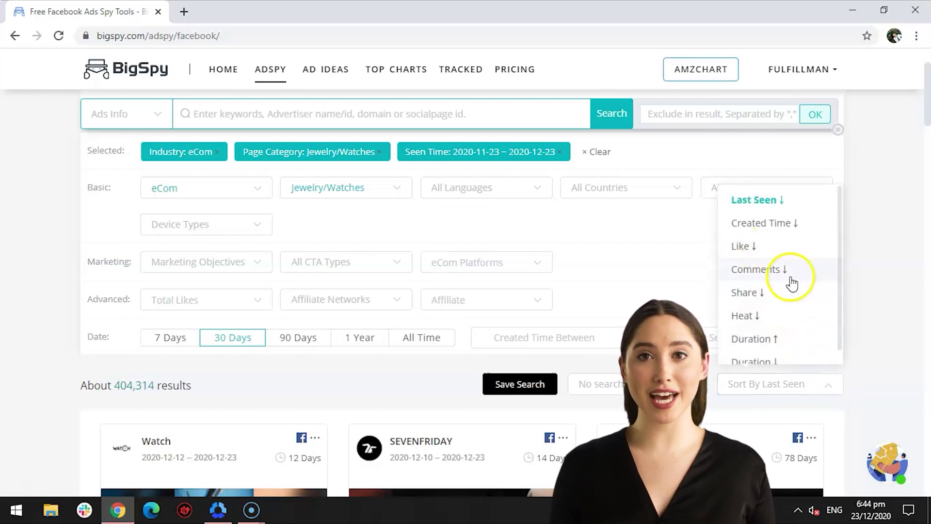
click(757, 276)
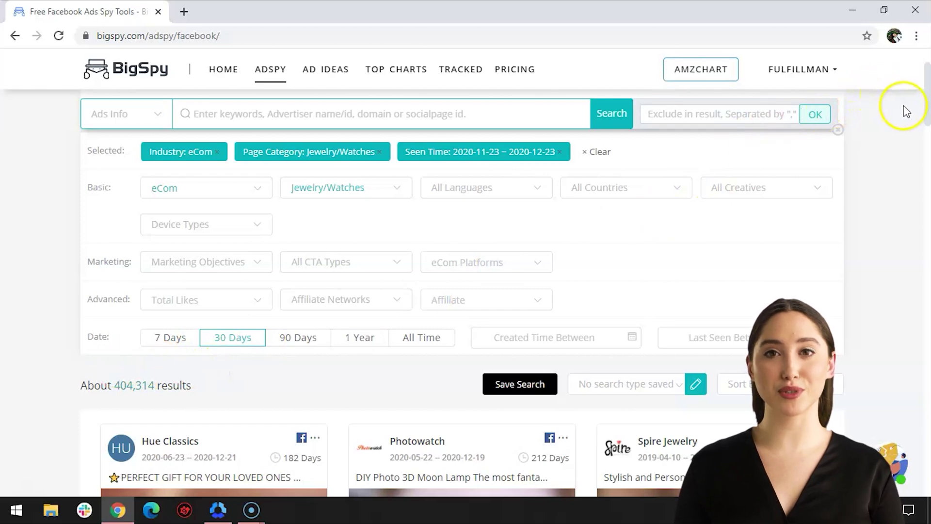
drag(926, 99, 925, 291)
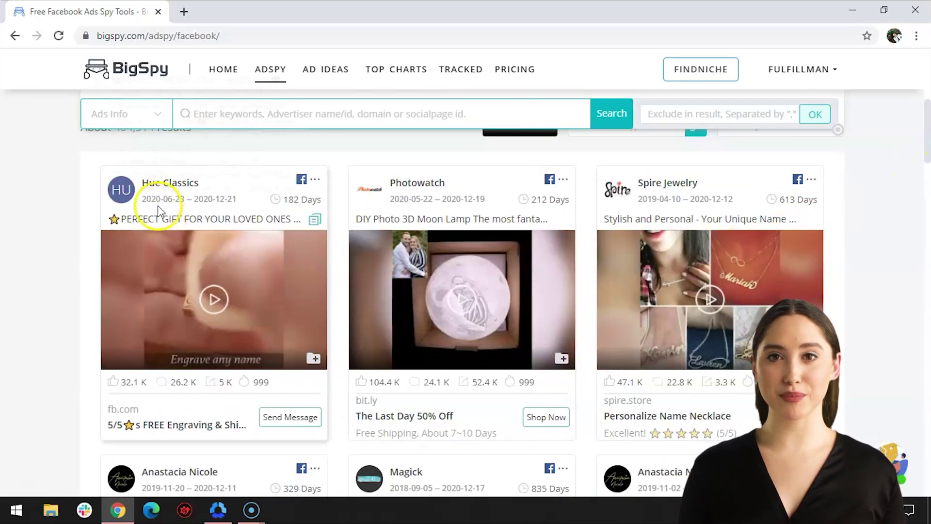
Track the 182-day Hue Classics ad and open its full ad details.
mouse_move(156, 213)
mouse_move(154, 188)
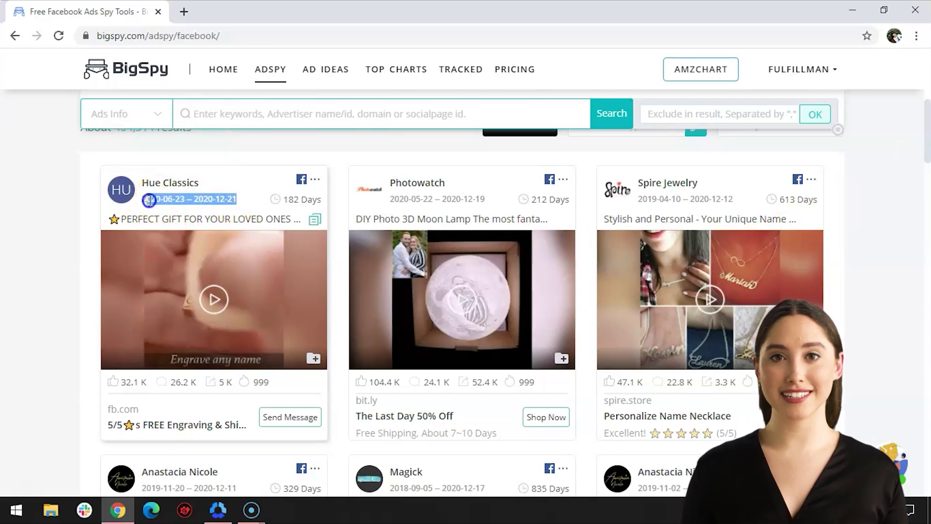
drag(284, 199, 322, 200)
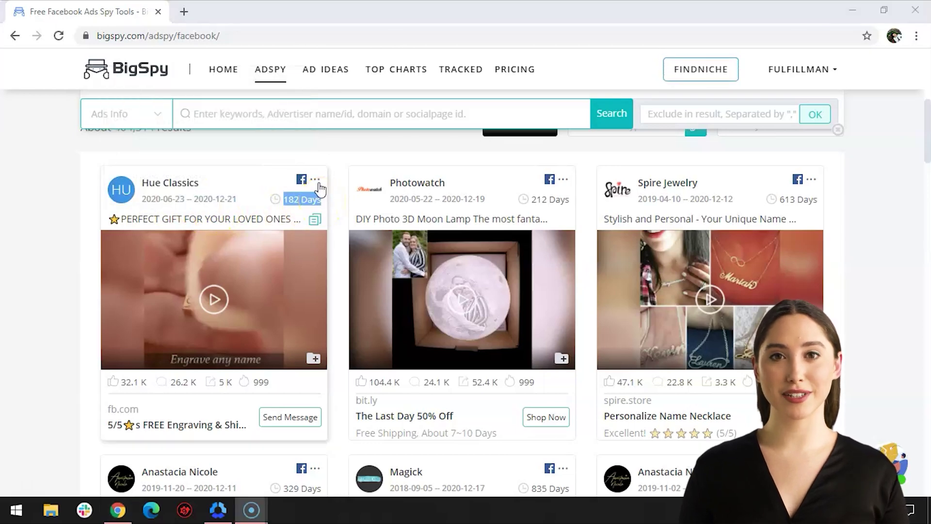
mouse_move(318, 187)
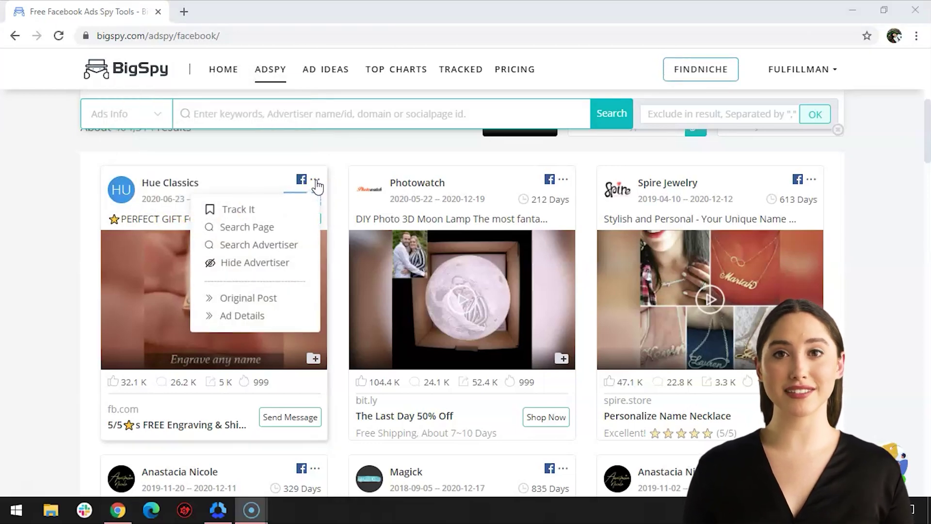
click(232, 213)
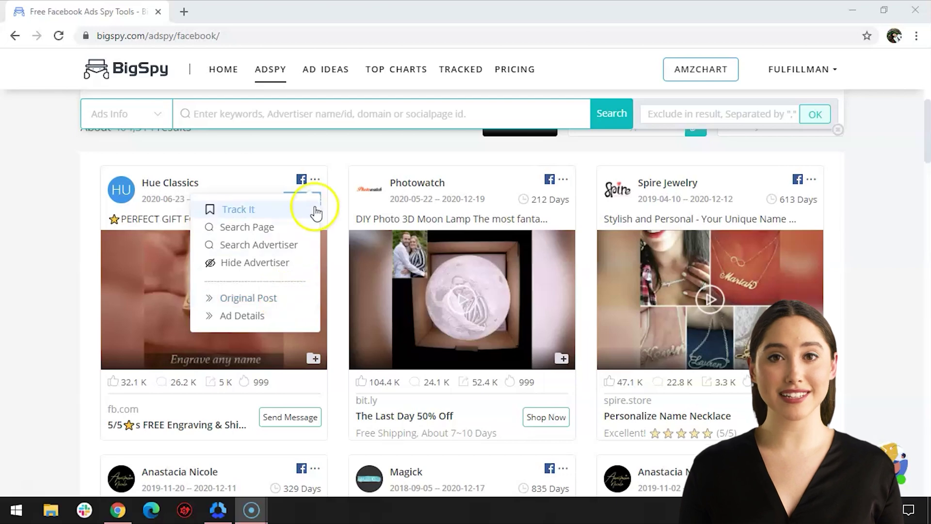
mouse_move(237, 328)
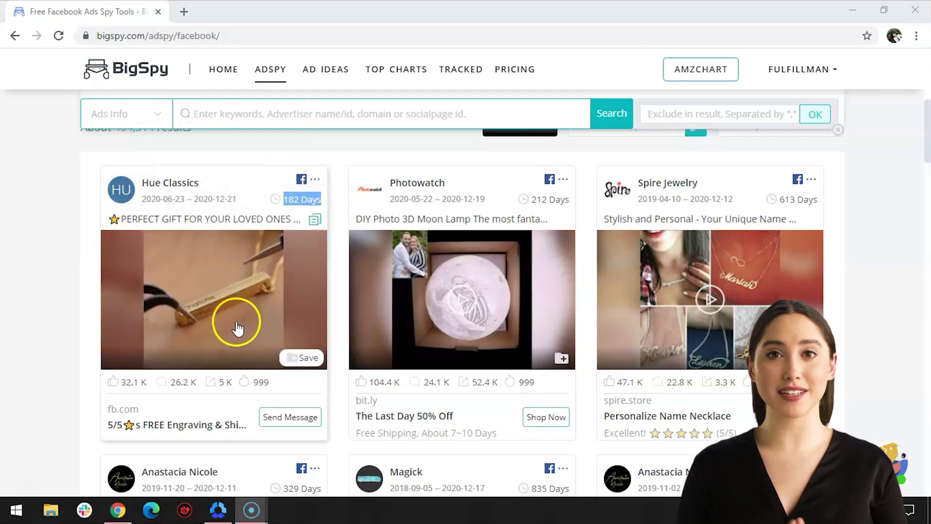
click(213, 298)
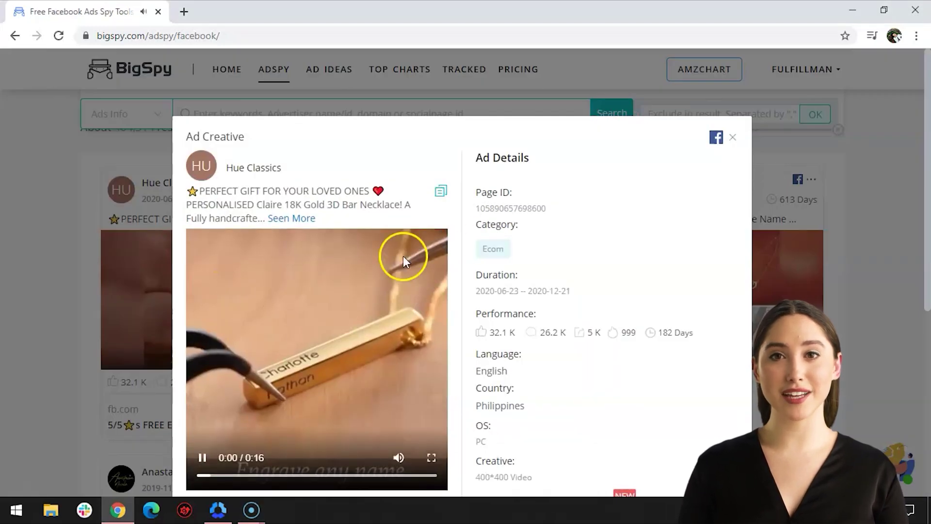
Review Hue Classics' page ID, category, country, OS and 32.1 K likes, then close the details.
scroll(596, 224, down, 3)
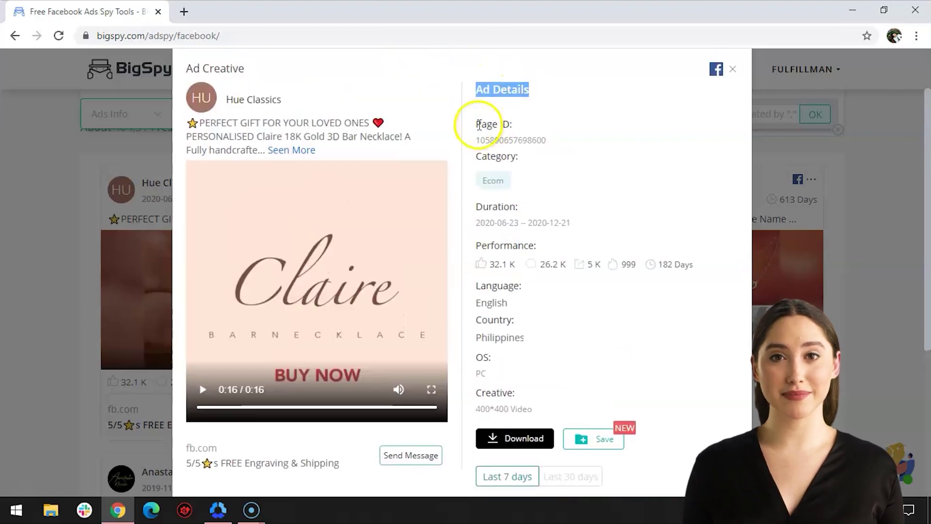
drag(474, 118, 692, 269)
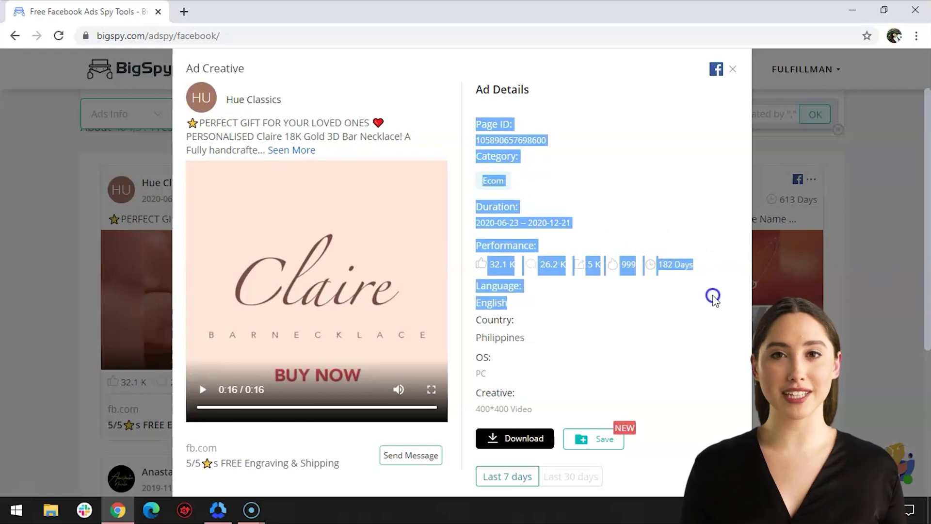
drag(713, 296, 710, 358)
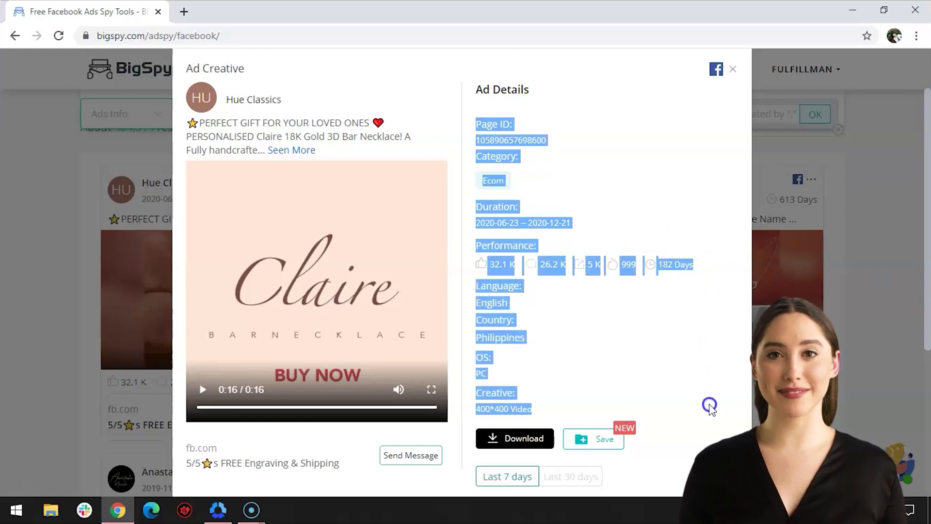
click(697, 289)
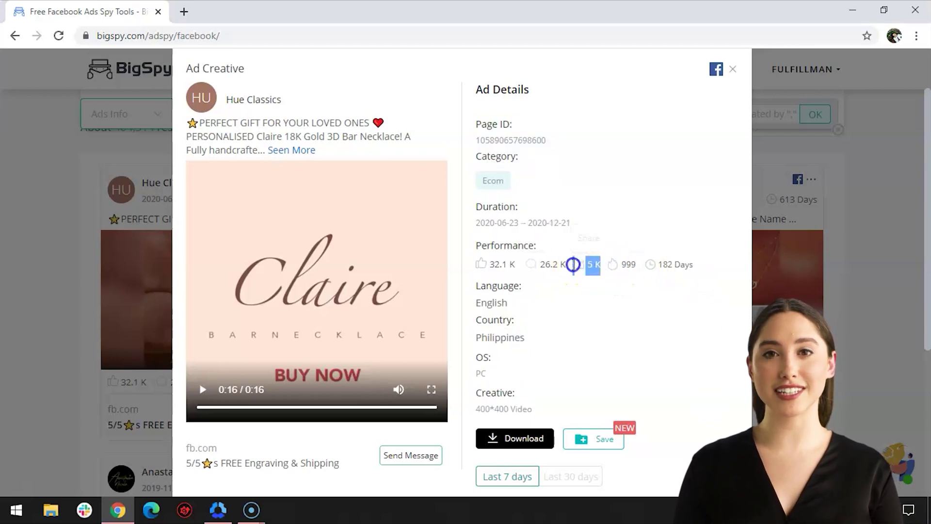
double_click(502, 264)
scroll(510, 378, down, 2)
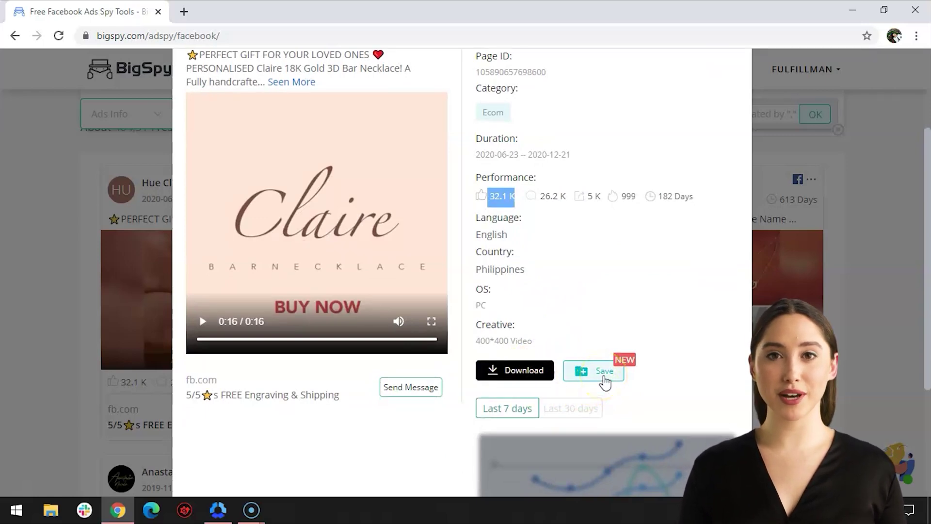
scroll(604, 382, up, 2)
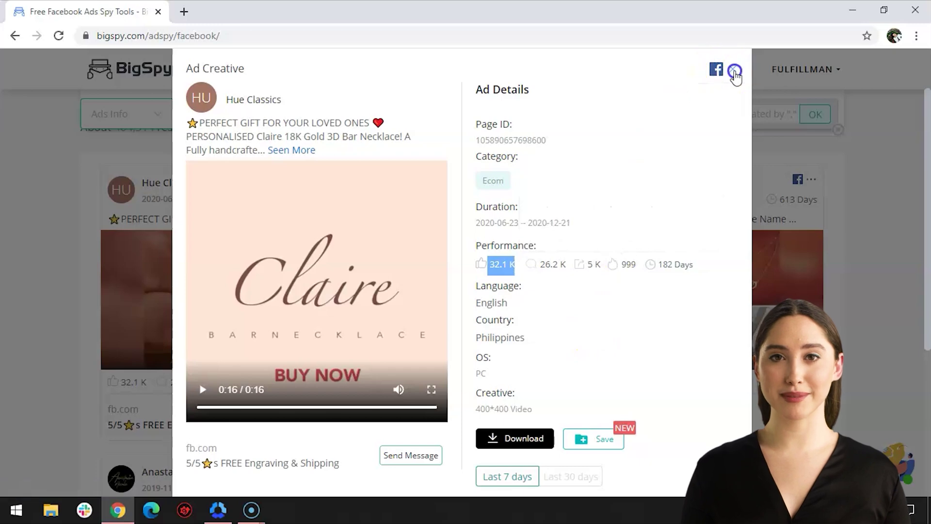
click(732, 69)
View Hue Classics' original Facebook post, then close it to return to the results.
mouse_move(315, 179)
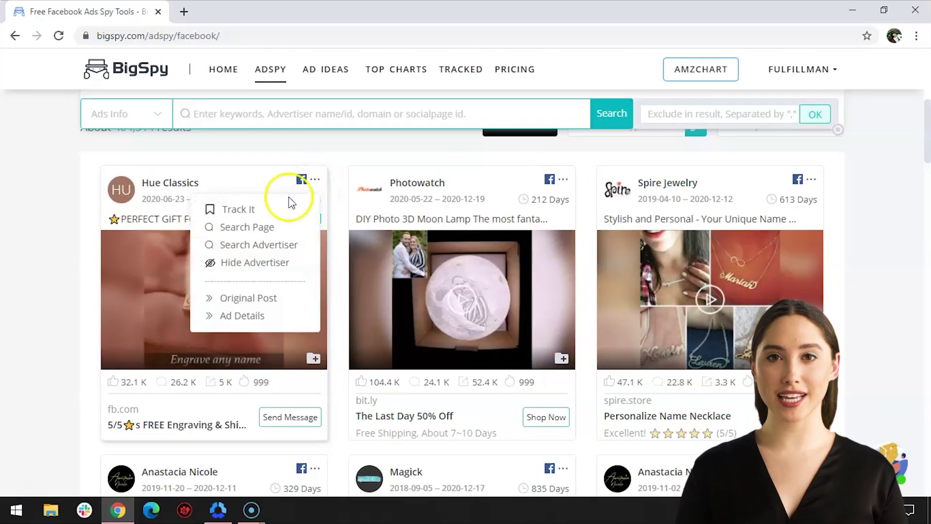
click(266, 297)
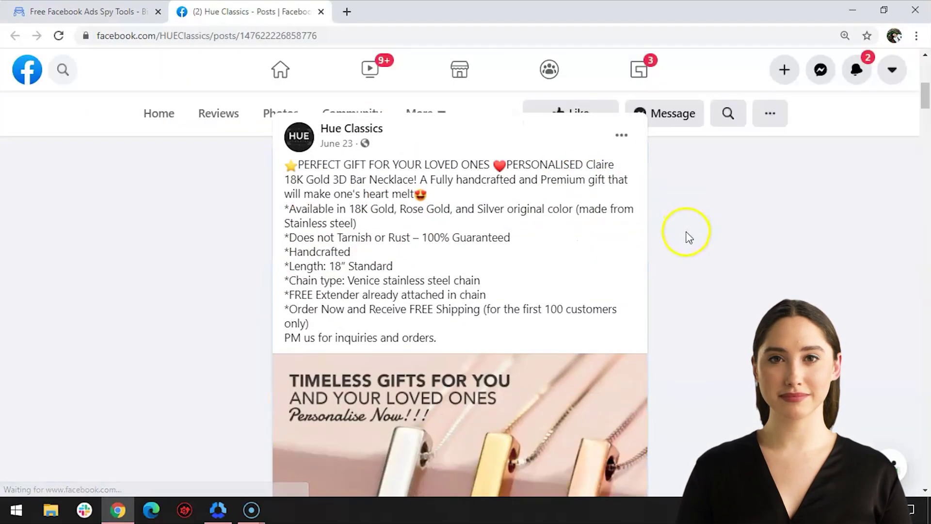
scroll(685, 233, up, 3)
click(321, 12)
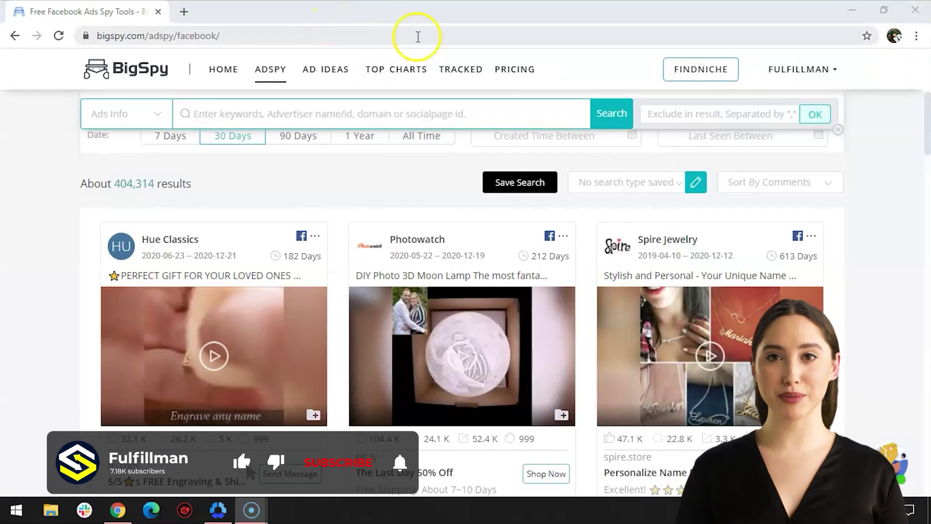
Show only Magick's ads and open its Aurora Borealis Necklace ad.
drag(928, 128, 927, 177)
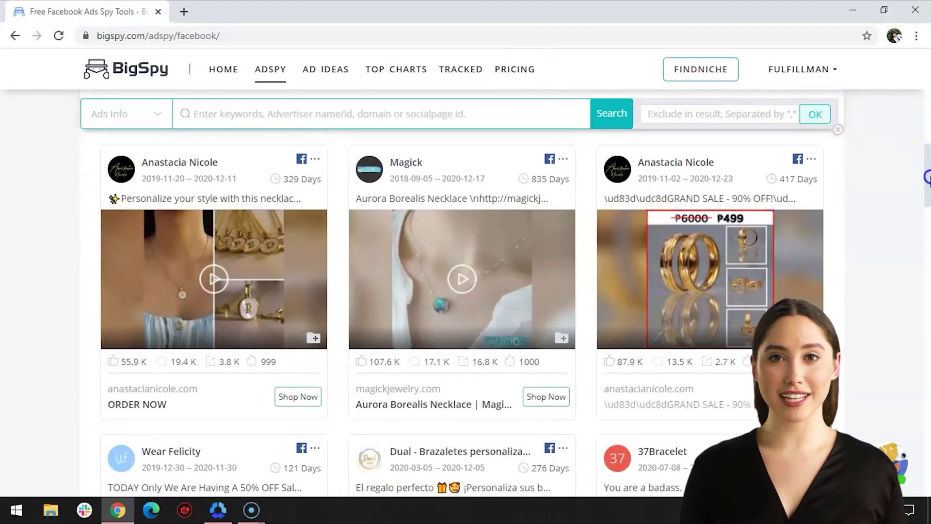
mouse_move(406, 171)
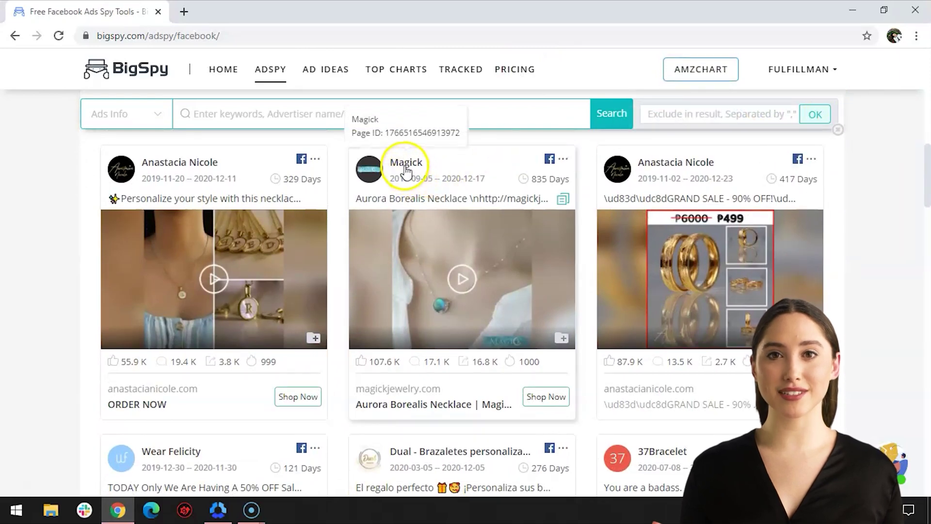
click(406, 167)
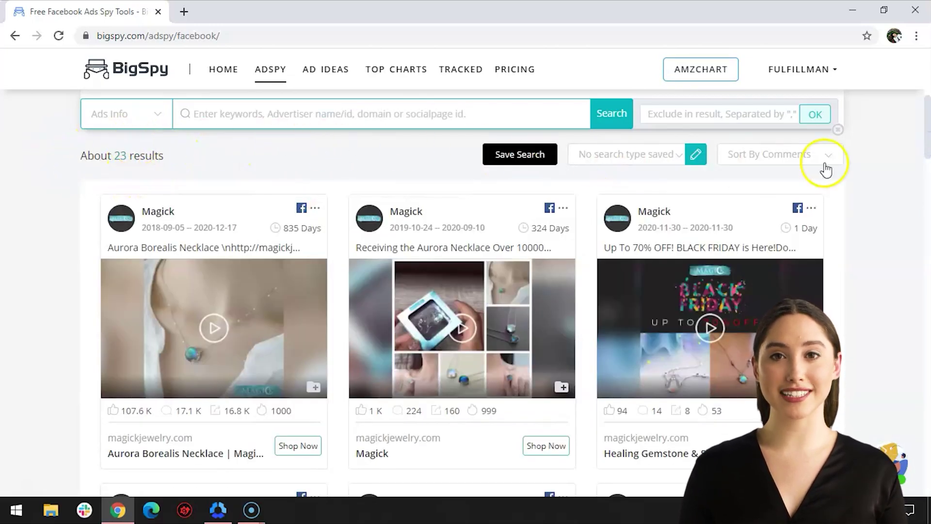
scroll(927, 132, down, 2)
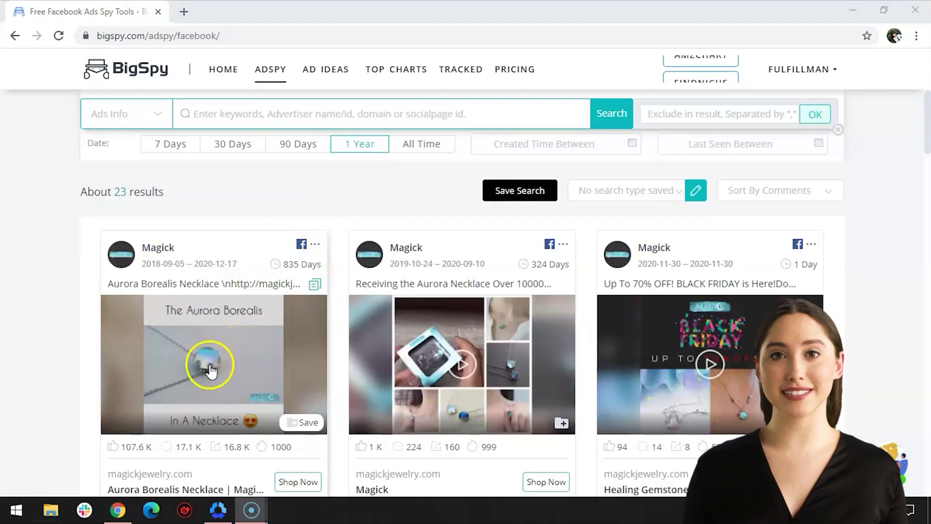
click(209, 365)
Skip the Aurora Borealis Necklace video to its end and review its performance and targeting.
scroll(557, 336, down, 3)
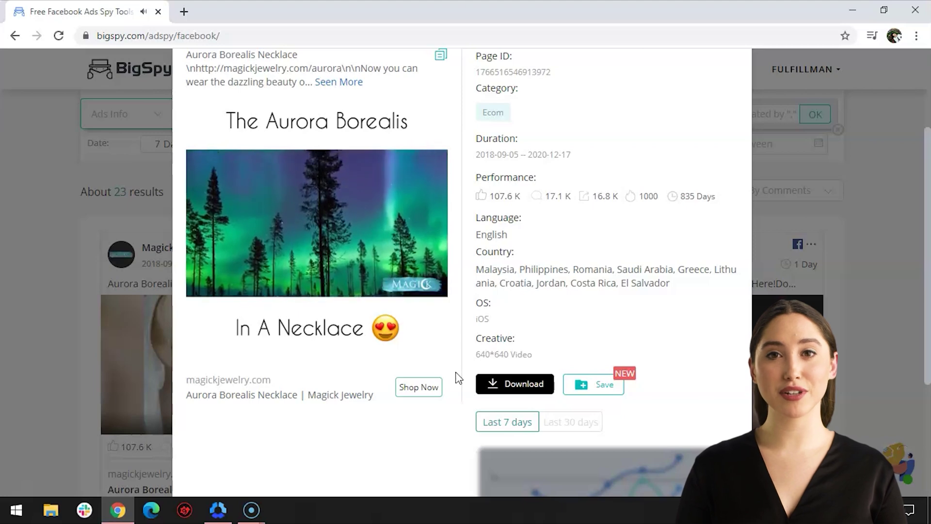
click(431, 286)
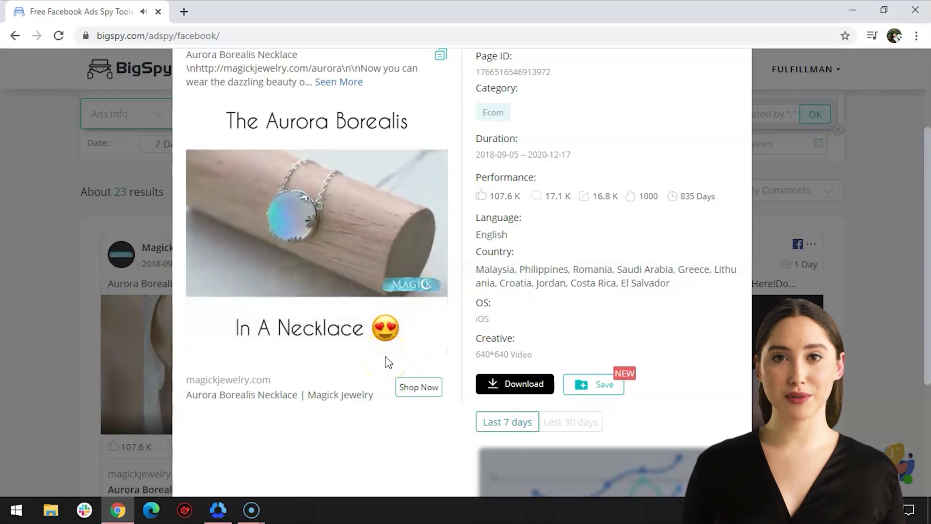
click(436, 349)
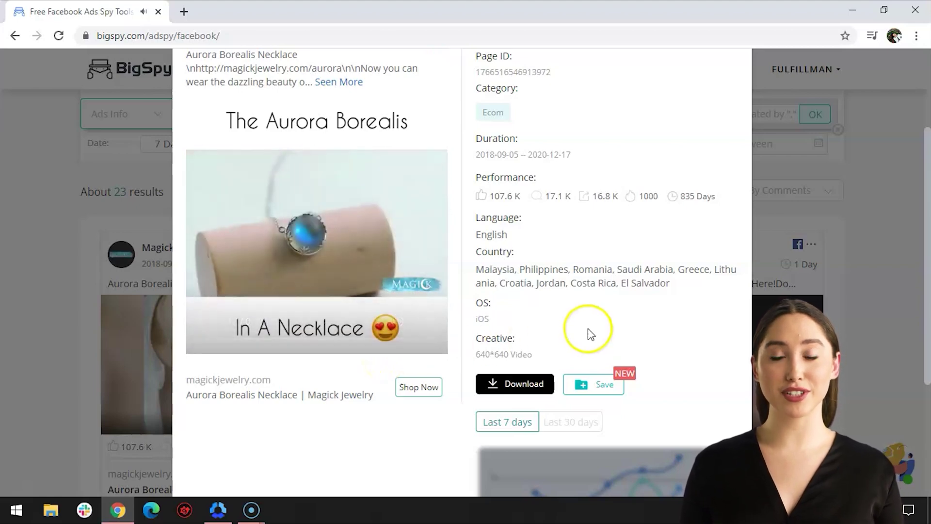
drag(588, 329, 278, 391)
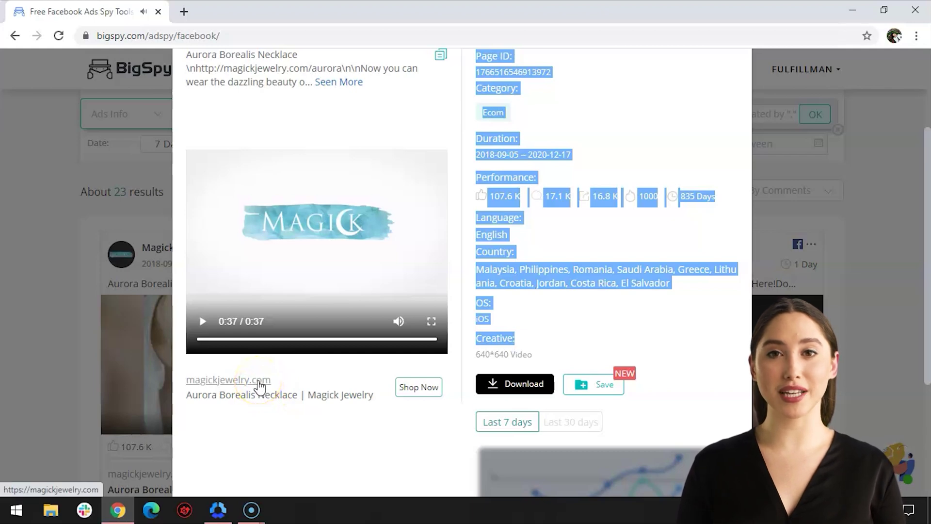
Visit magickjewelry.com and open the ₱1,876 Aurora Borealis Necklace product page.
click(258, 381)
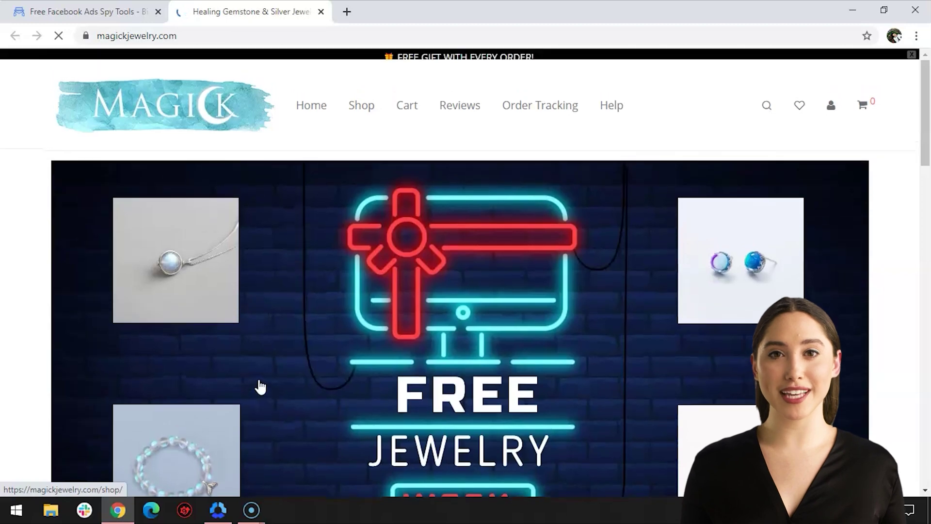
click(281, 371)
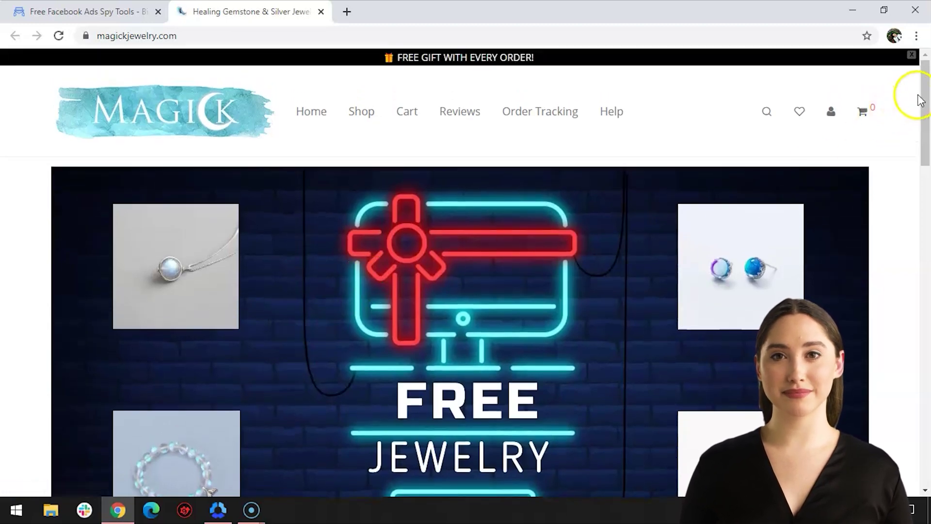
drag(924, 97, 927, 155)
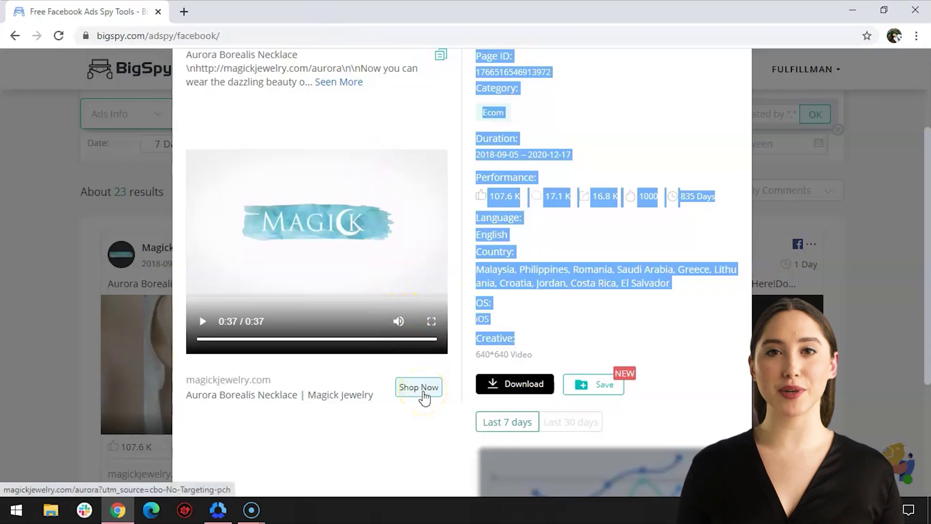
click(423, 393)
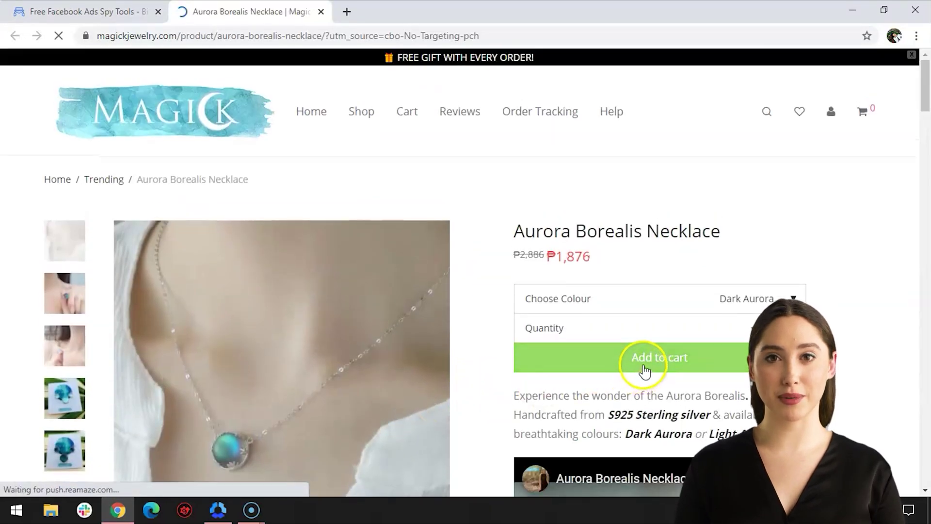
drag(927, 105, 926, 116)
Browse the necklace's second through fourth product photos, then close the tab.
click(75, 202)
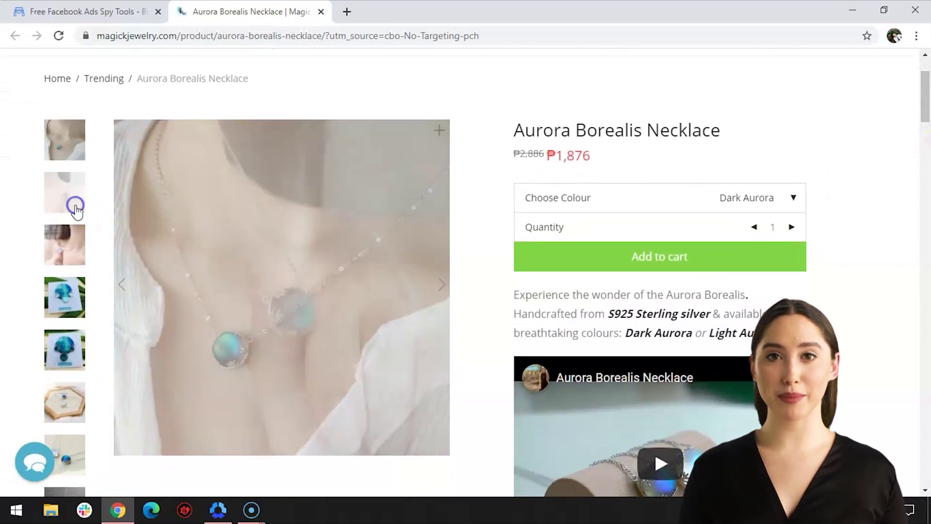
click(75, 242)
click(71, 297)
key(ctrl+w)
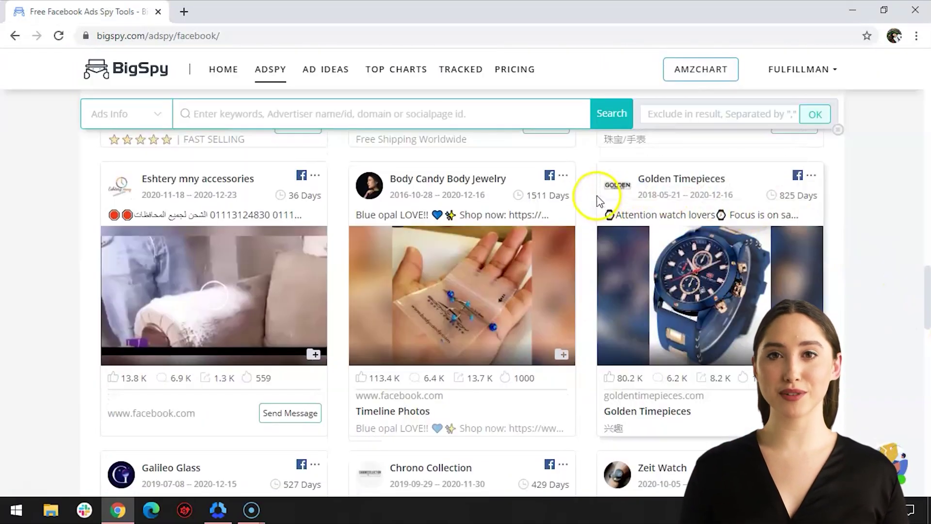
Show only Golden Timepieces' ads and scroll through its roughly 122 watch ads.
click(644, 185)
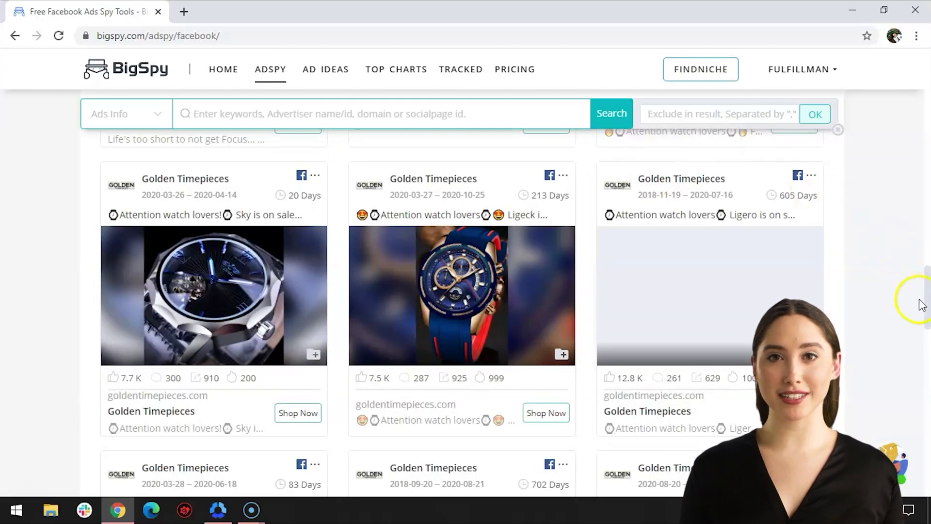
drag(922, 304, 917, 155)
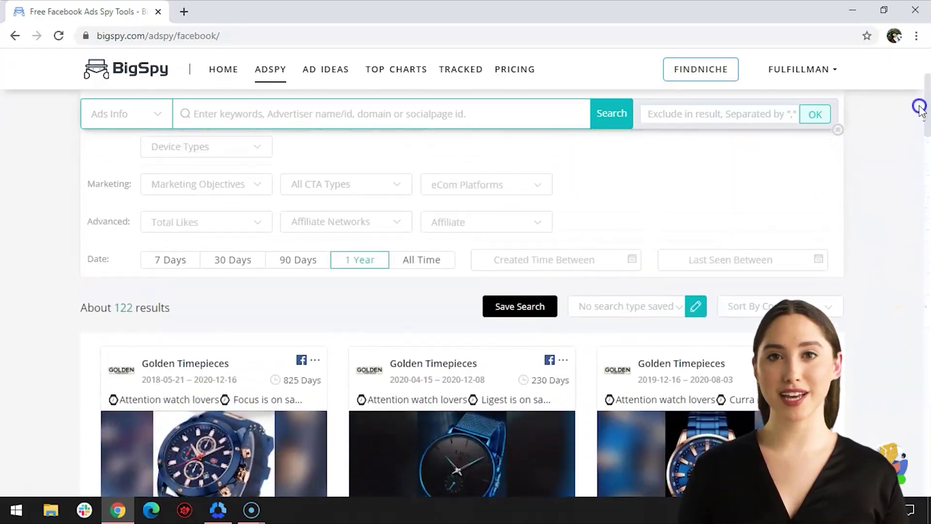
drag(919, 108, 919, 118)
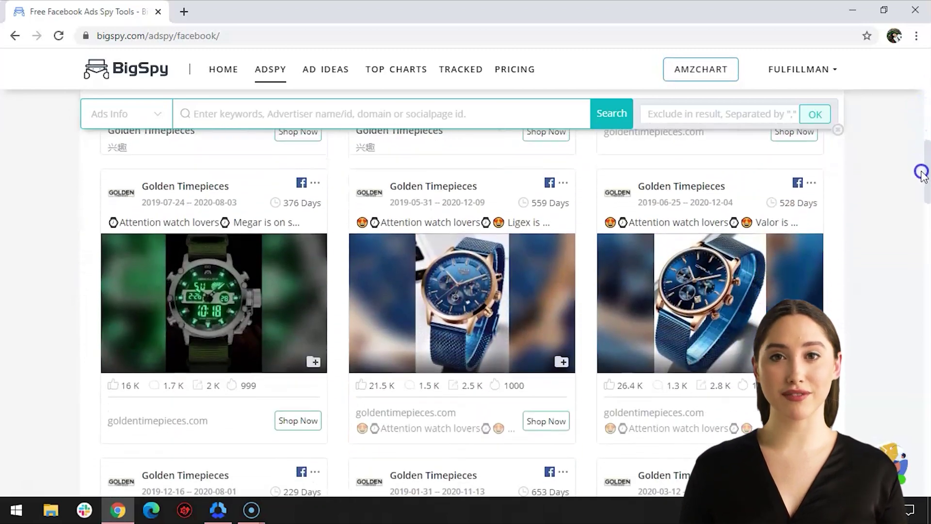
drag(921, 174, 913, 103)
Open the details of Wear Felicity's Personalized Pet Photo Necklace ad.
scroll(914, 116, down, 3)
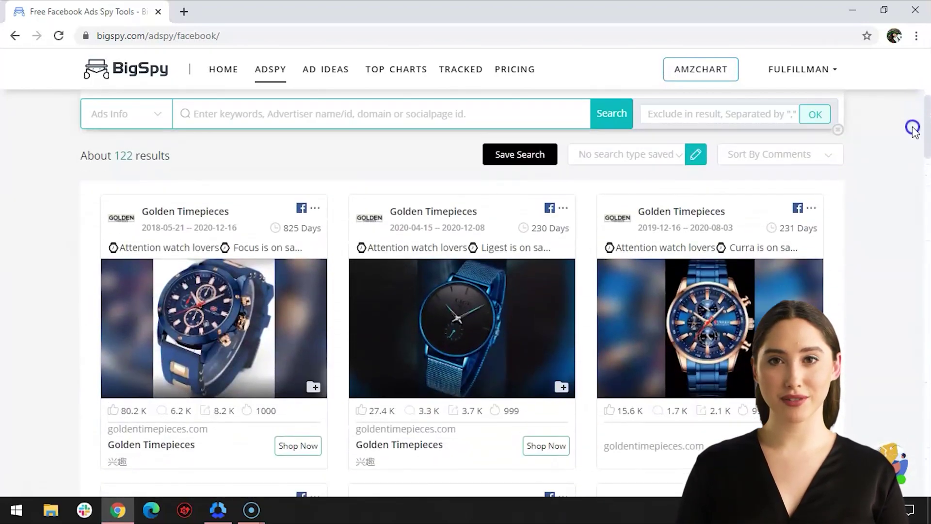
triple_click(271, 216)
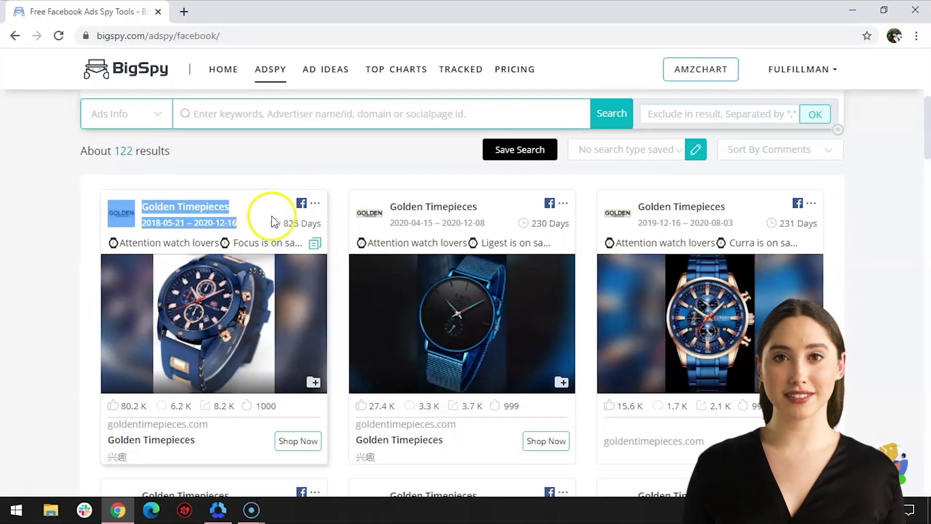
mouse_move(316, 209)
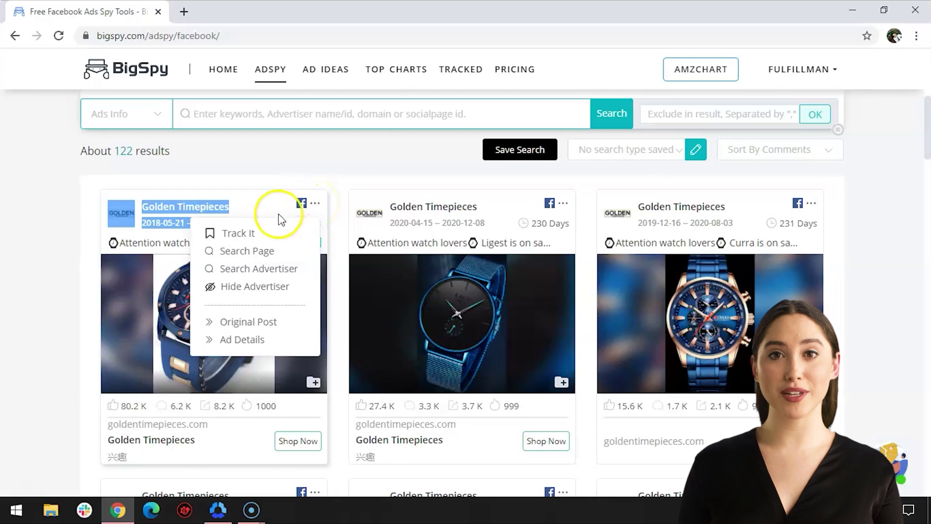
click(316, 205)
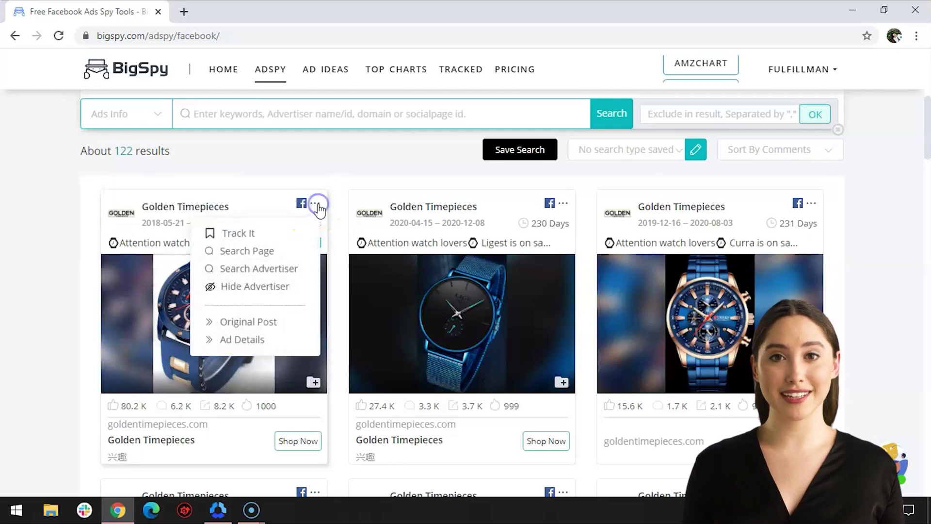
click(216, 339)
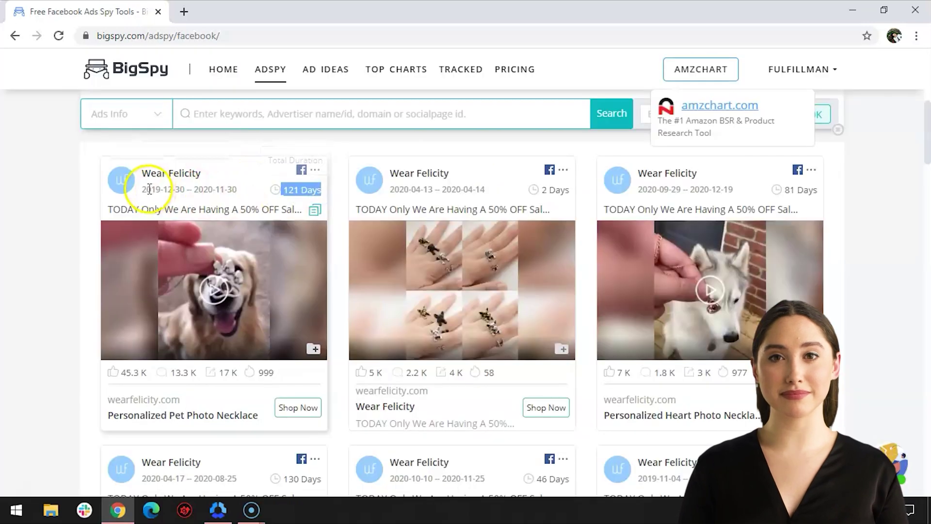
drag(150, 191, 236, 193)
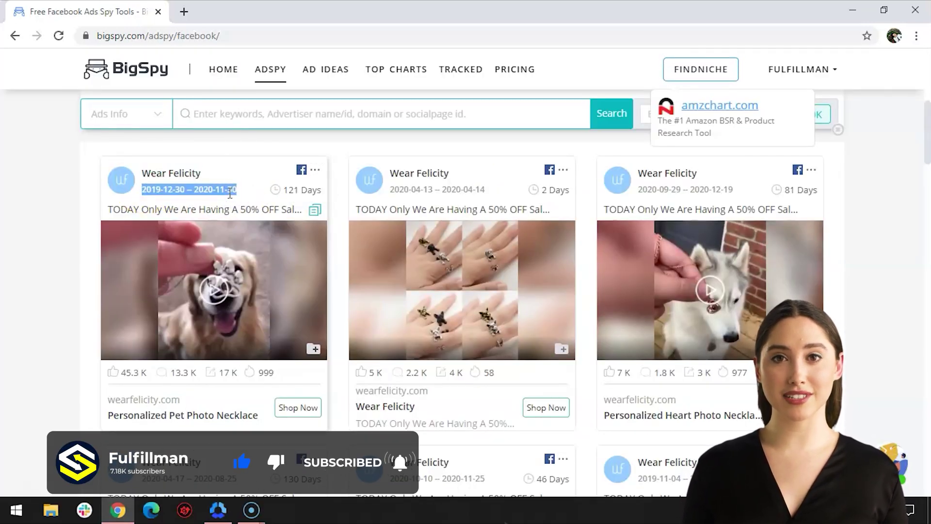
click(210, 294)
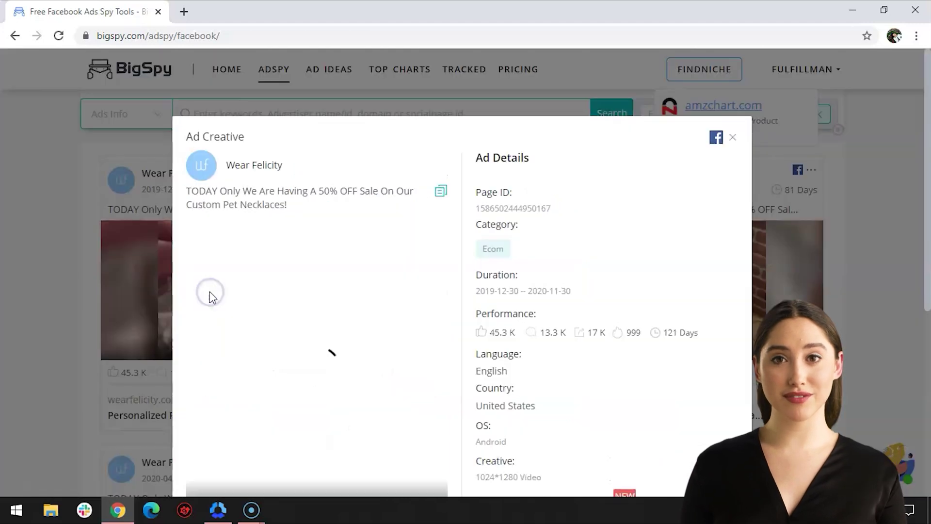
scroll(592, 363, down, 3)
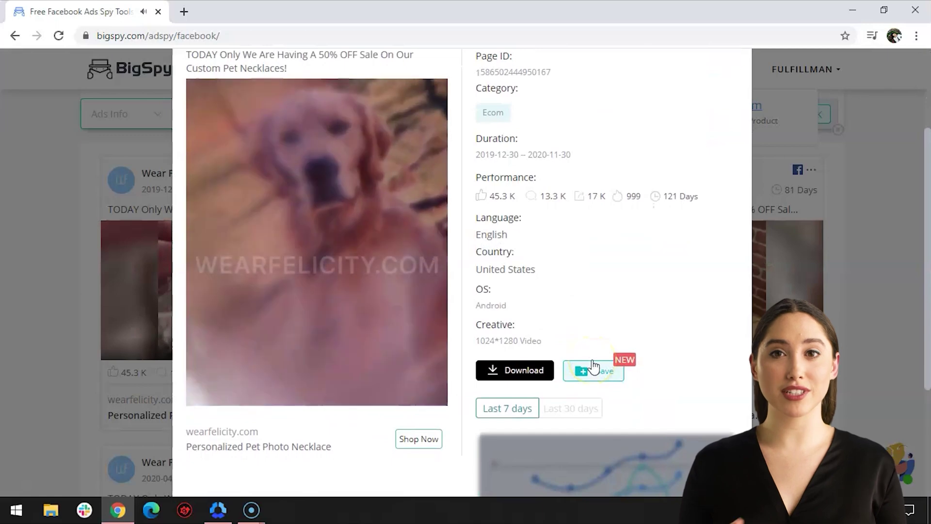
Scroll through Wear Felicity's pet necklace post to read its 46K reactions and customer comments.
click(424, 403)
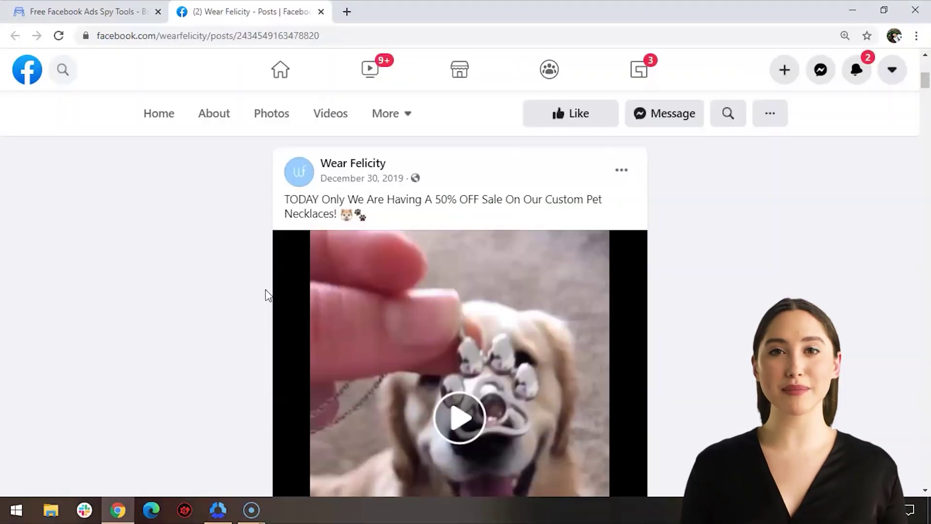
scroll(691, 261, down, 5)
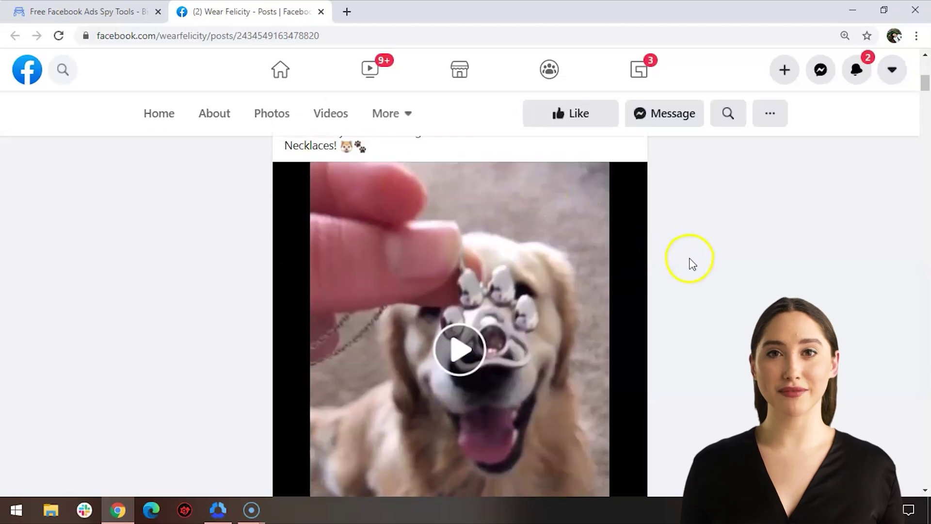
scroll(695, 282, down, 5)
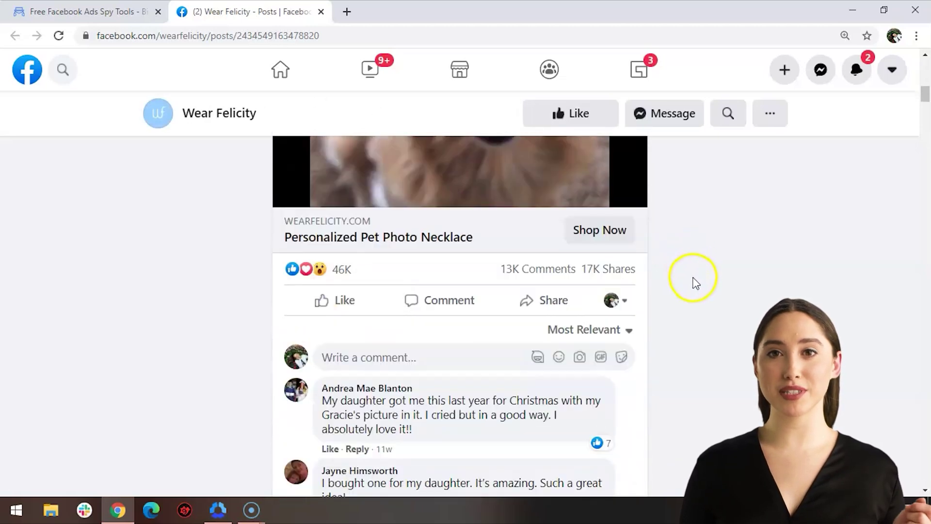
scroll(695, 285, down, 4)
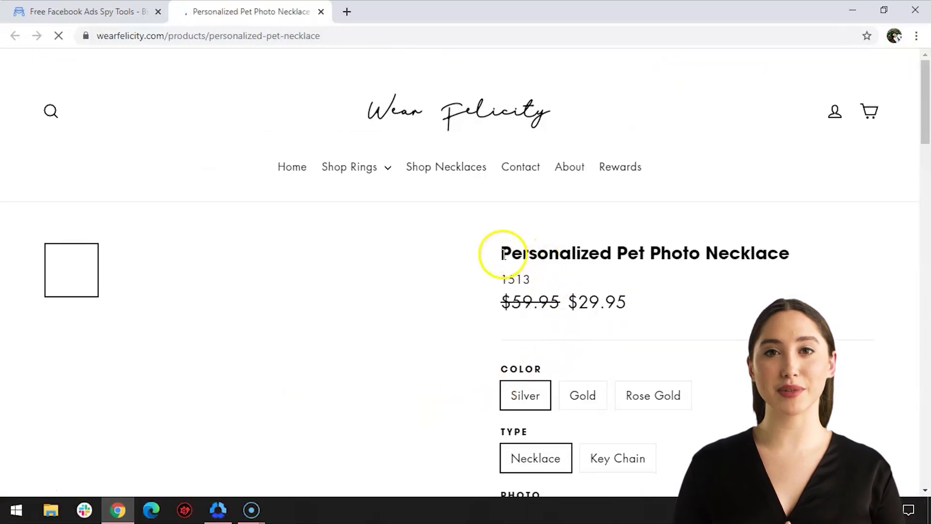
Highlight the Personalized Pet Photo Necklace title and $29.95 price, then close the Wear Felicity tab.
drag(503, 253, 796, 250)
scroll(786, 265, down, 2)
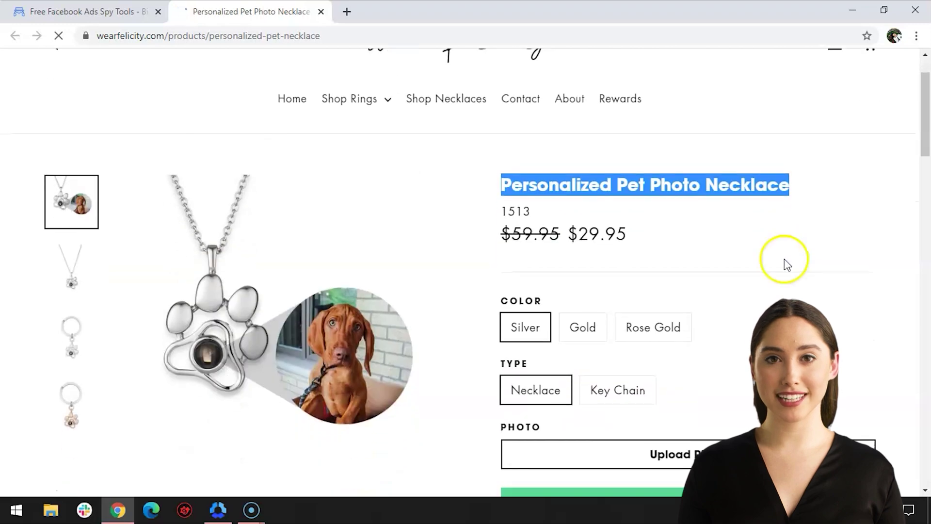
drag(573, 236, 572, 235)
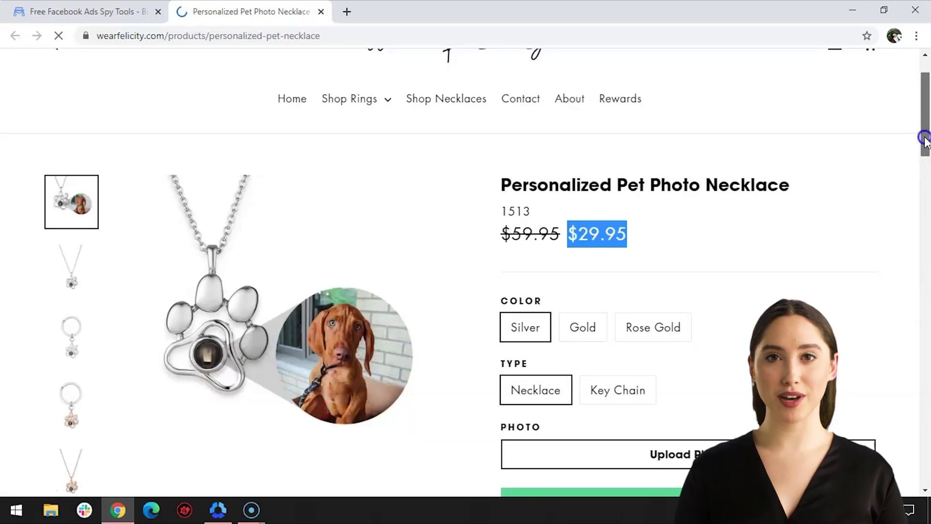
drag(922, 139, 920, 179)
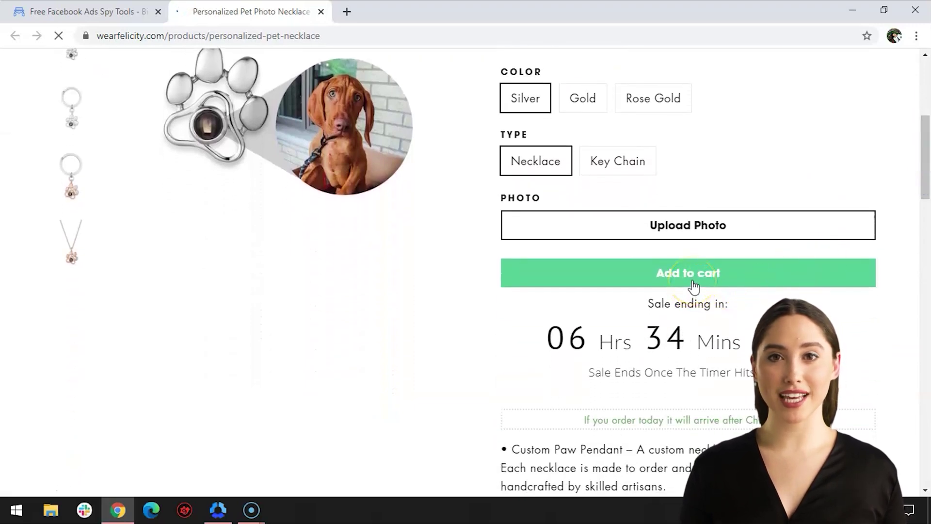
click(923, 184)
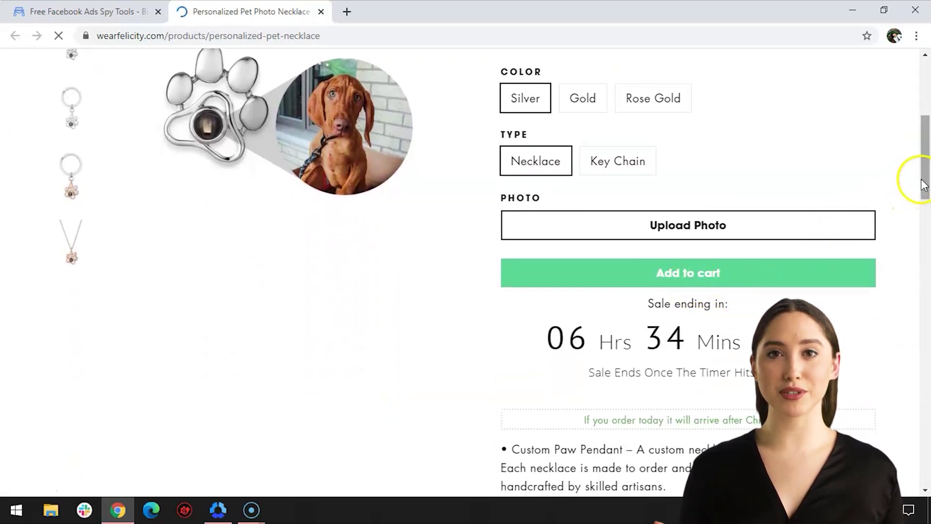
drag(924, 180, 921, 118)
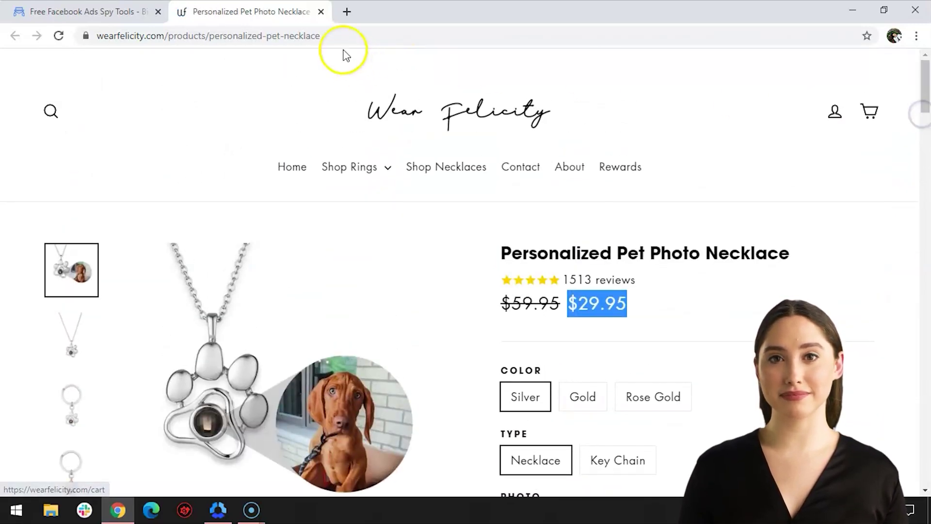
click(321, 12)
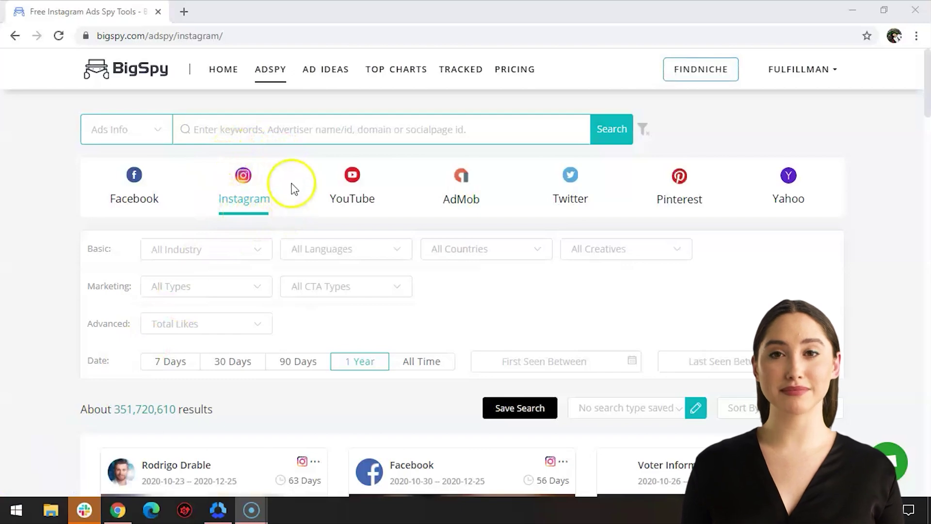
Search Instagram ads for the keyword 'necklace'.
click(266, 131)
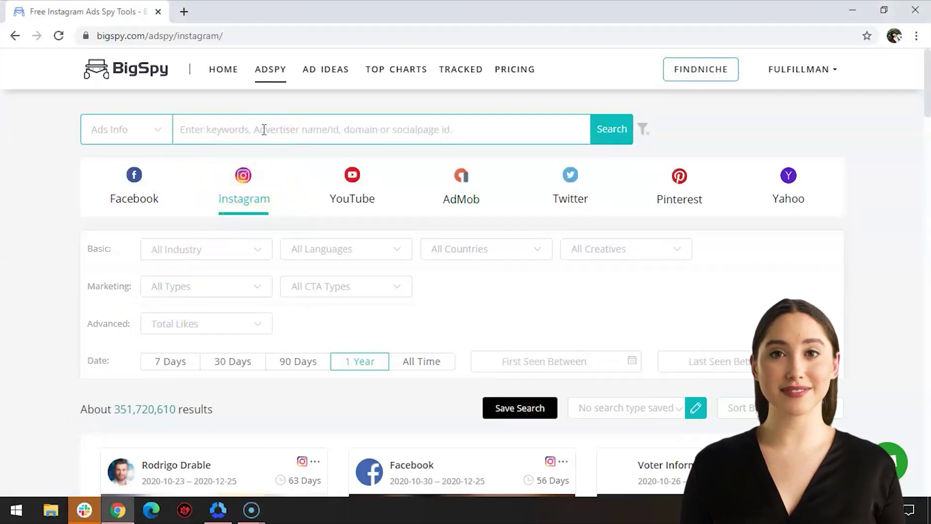
text(necklace)
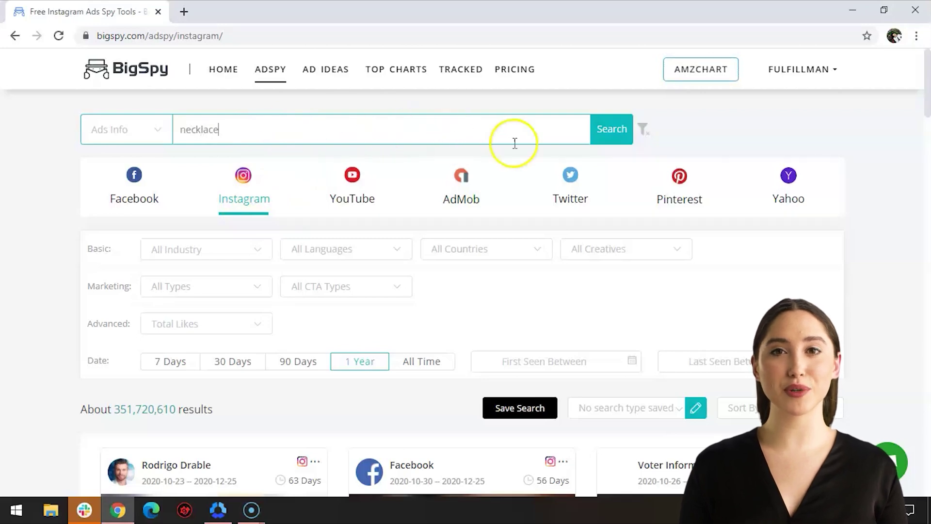
click(607, 131)
Filter the necklace results to the eCom industry and the last 30 days, about 36,378 ads.
click(203, 286)
click(94, 359)
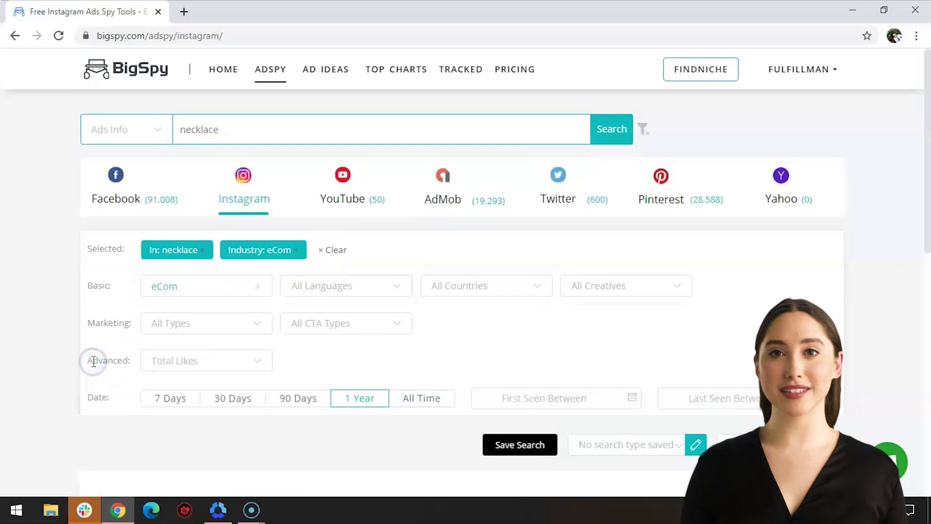
click(244, 405)
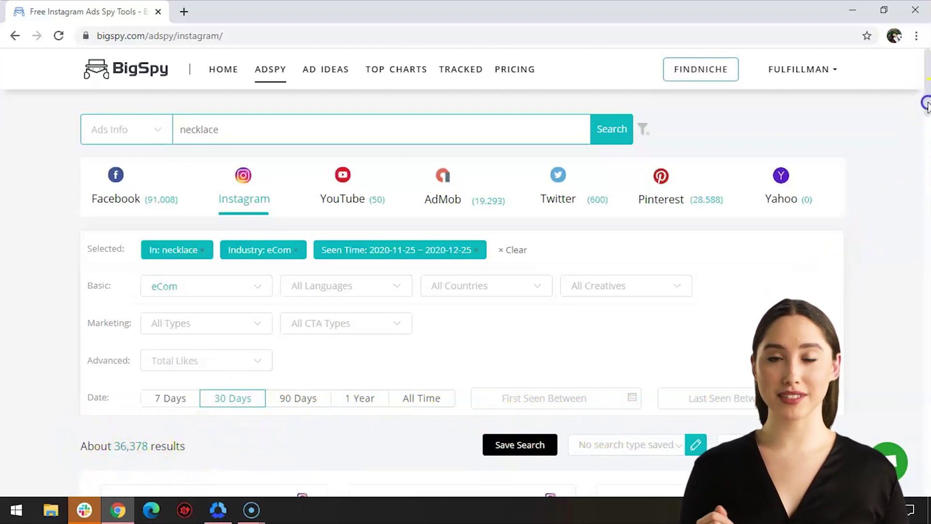
drag(927, 105, 926, 139)
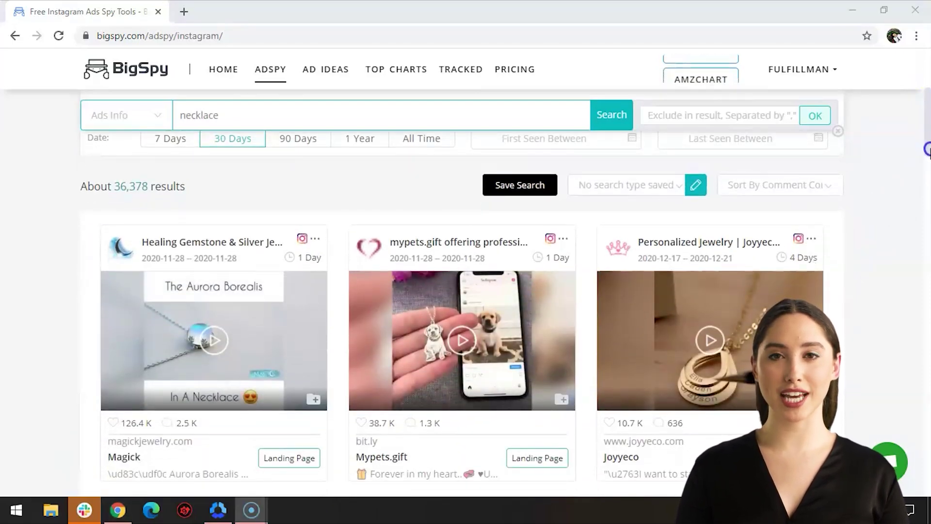
mouse_move(927, 151)
mouse_down()
mouse_move(926, 296)
mouse_move(927, 155)
mouse_up()
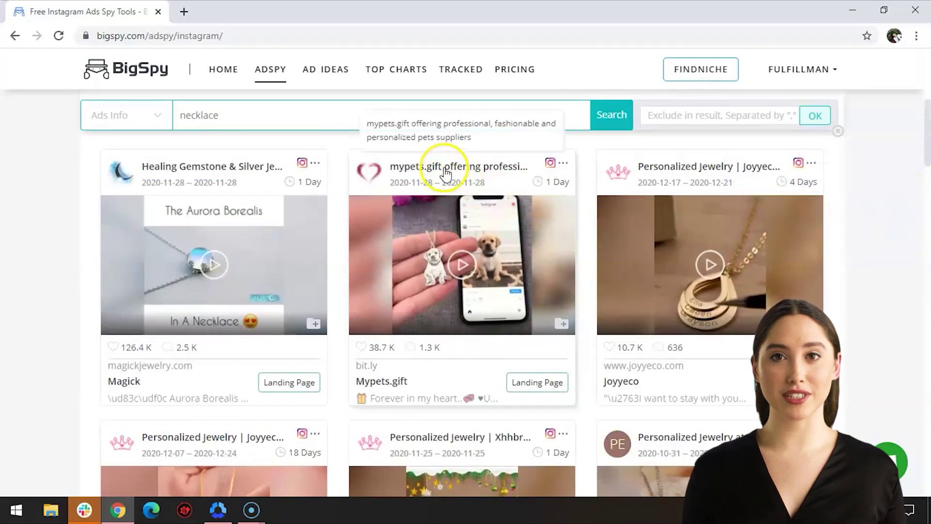
Replace the 'necklace' keyword with 'ring' and rerun the search, about 45,794 ads.
click(245, 124)
key(ctrl+a)
key(BackSpace)
text(r)
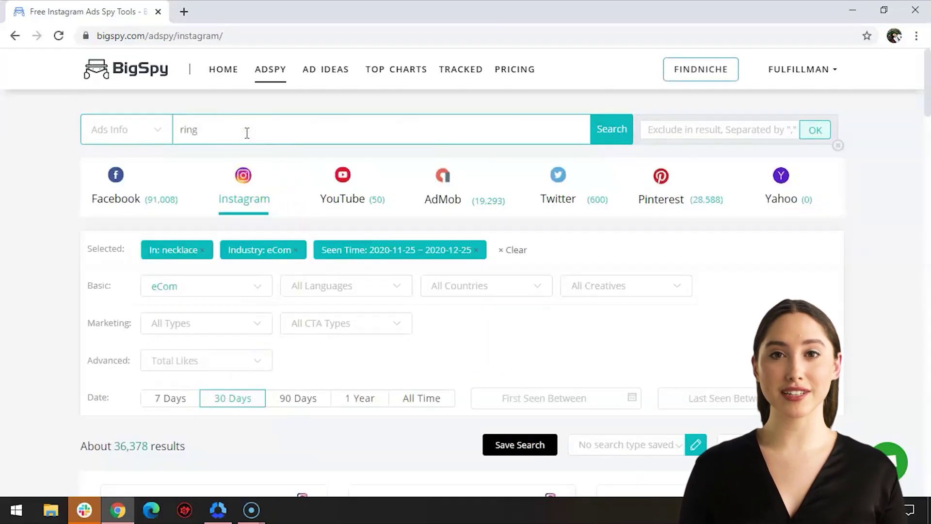
click(608, 135)
Highlight the Satéur ring ad's 224-day duration and review its full details.
drag(927, 109, 407, 249)
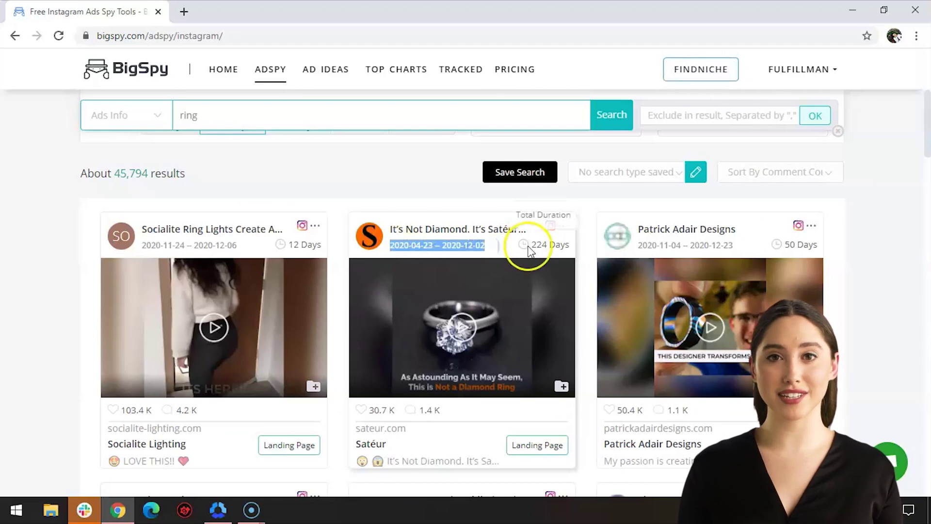
drag(532, 245, 567, 247)
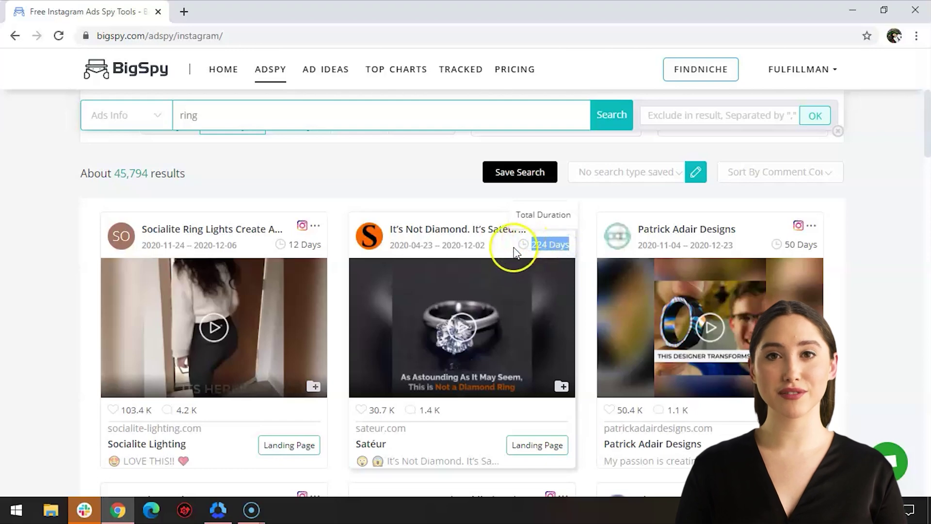
click(458, 334)
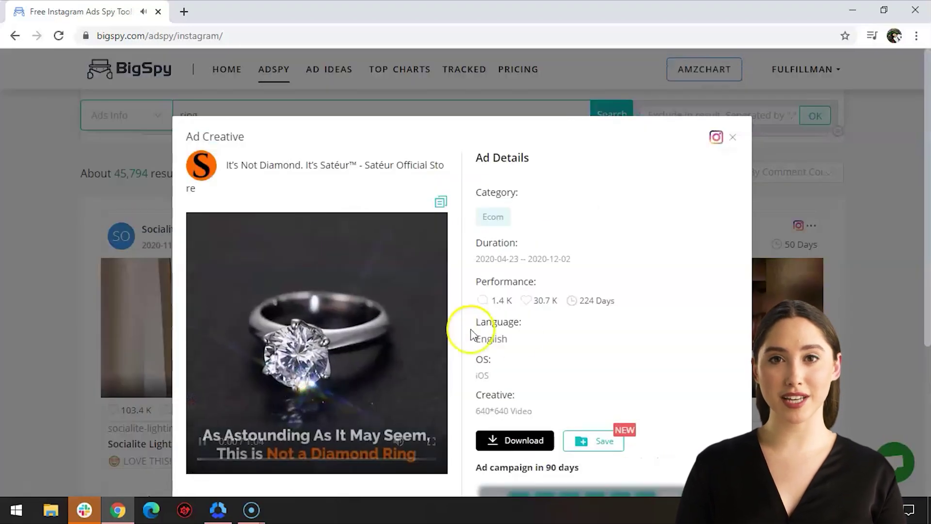
scroll(536, 337, down, 1)
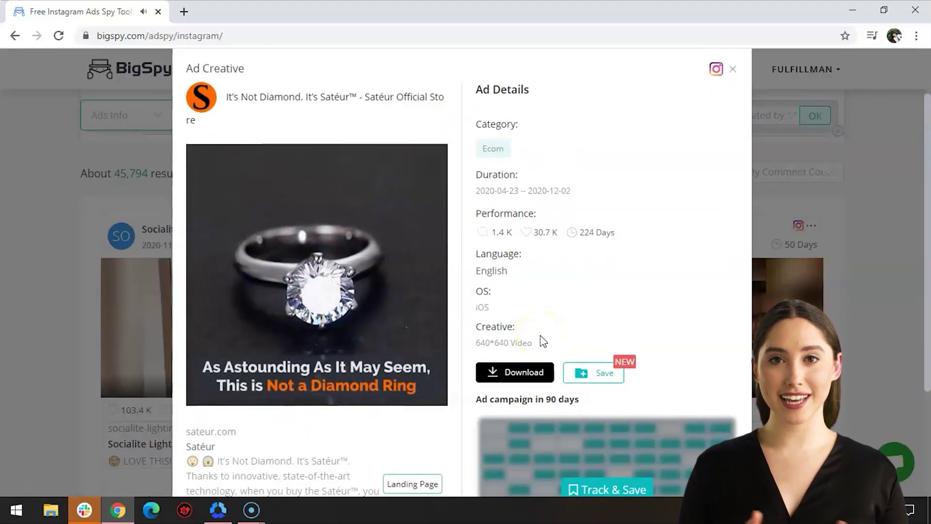
key(Escape)
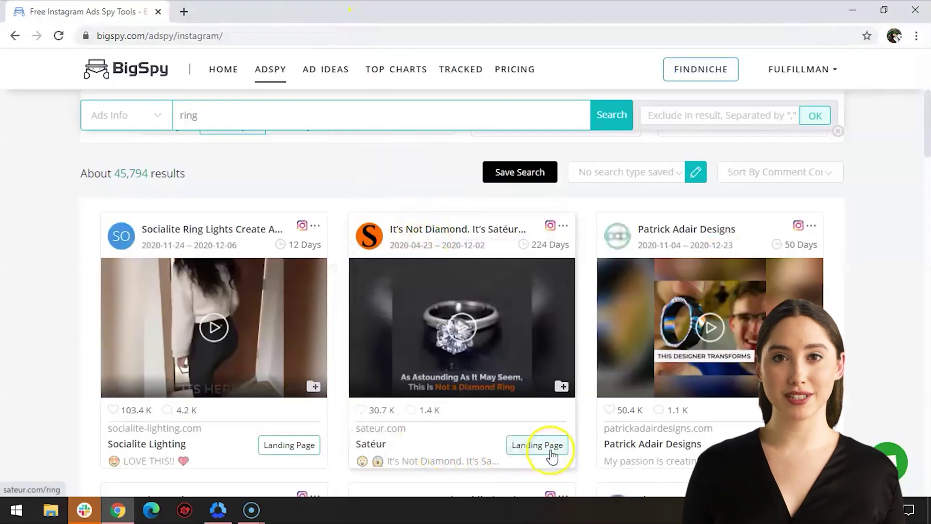
Open the Satéur ad's landing page, the US$98.00 Destinée Ring, and scroll to its options.
click(552, 455)
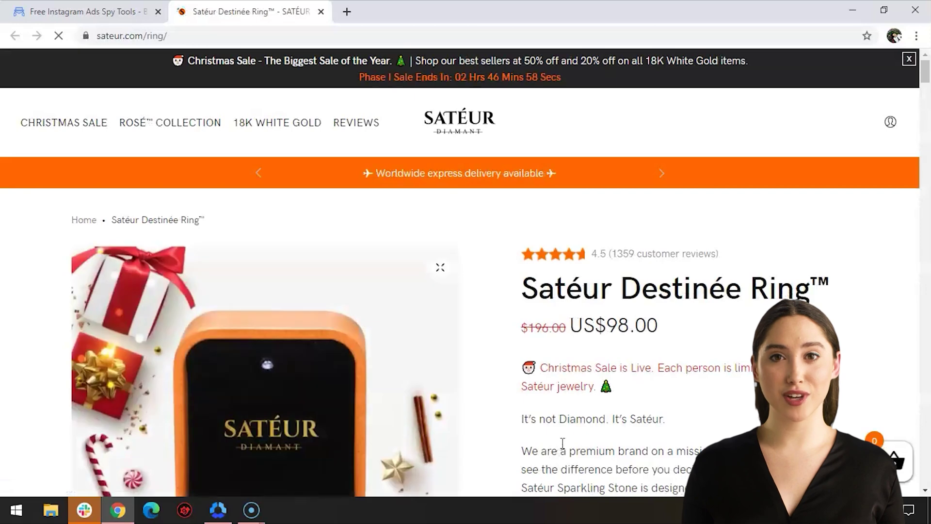
mouse_move(926, 71)
mouse_down()
mouse_move(927, 103)
mouse_move(927, 58)
mouse_up()
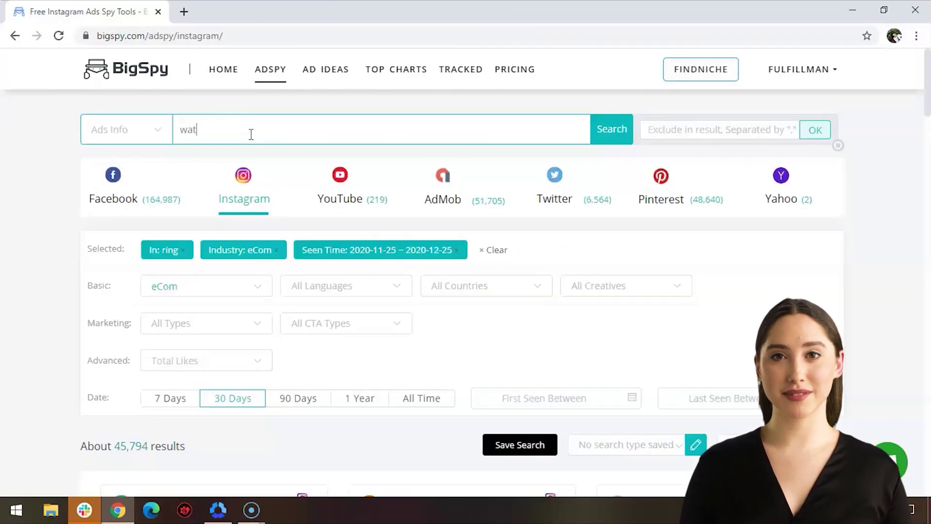
Search Instagram ads for 'watch' and highlight the EONIQ ad's 200-day running dates.
text(ch)
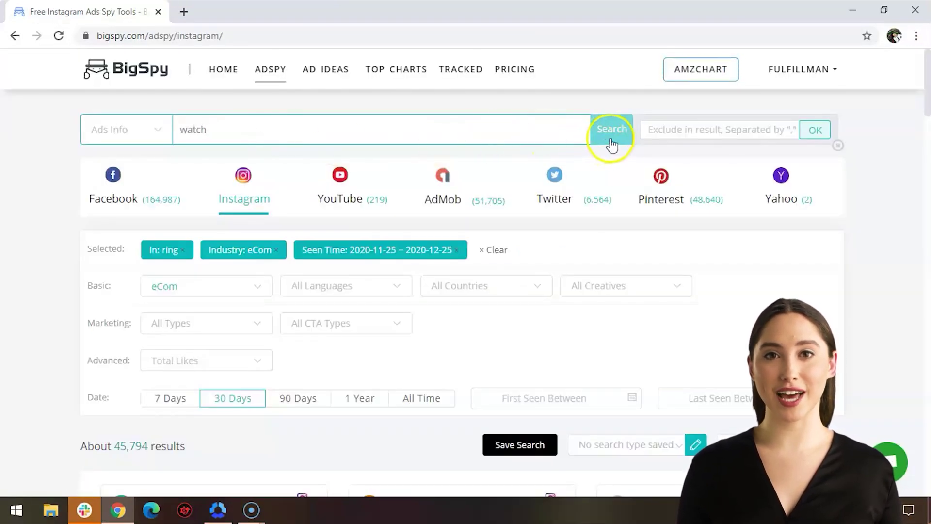
click(611, 131)
scroll(848, 280, down, 5)
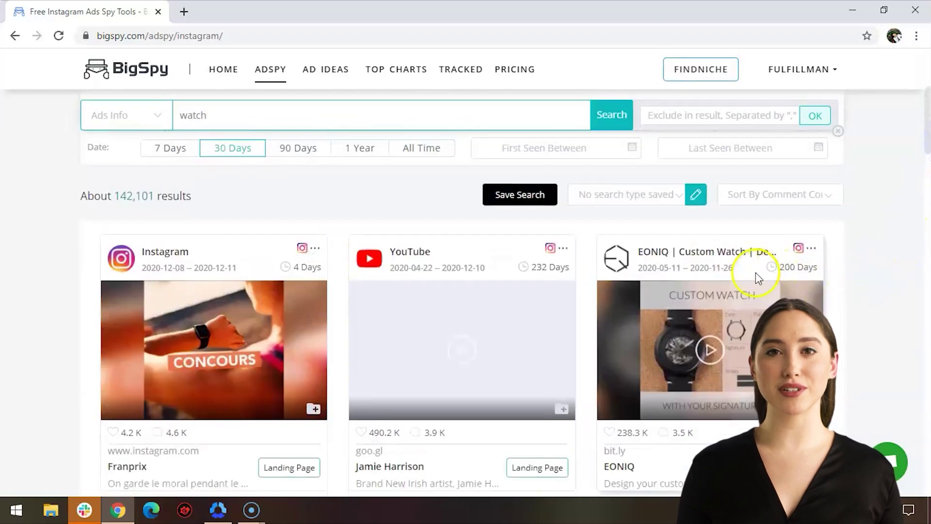
drag(639, 269, 728, 268)
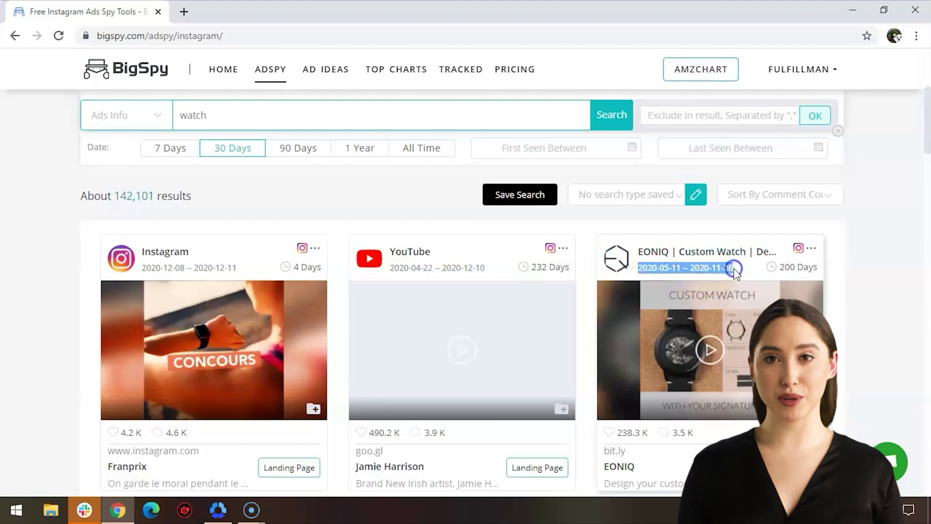
Open the EONIQ ad's eoniq.co landing page and scroll down the Custom Watch page.
click(788, 272)
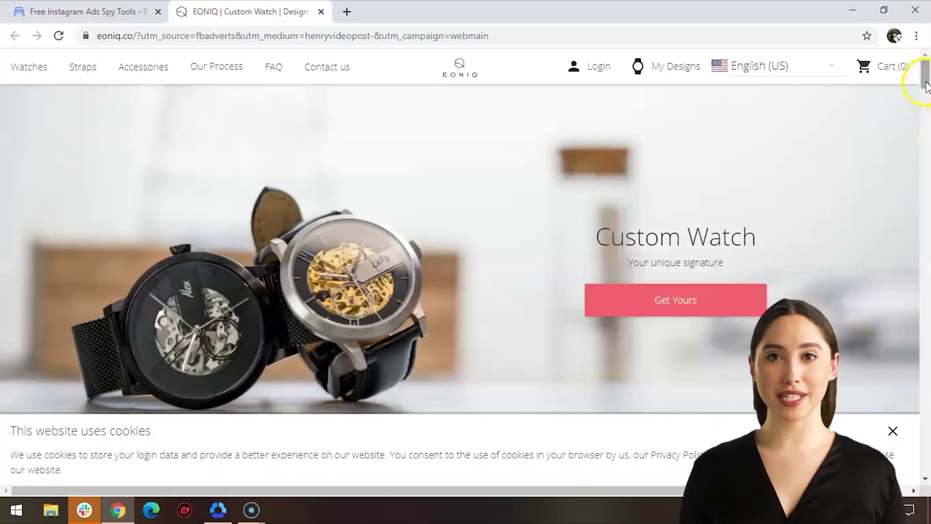
mouse_move(925, 84)
mouse_down()
mouse_move(925, 137)
mouse_move(926, 74)
mouse_up()
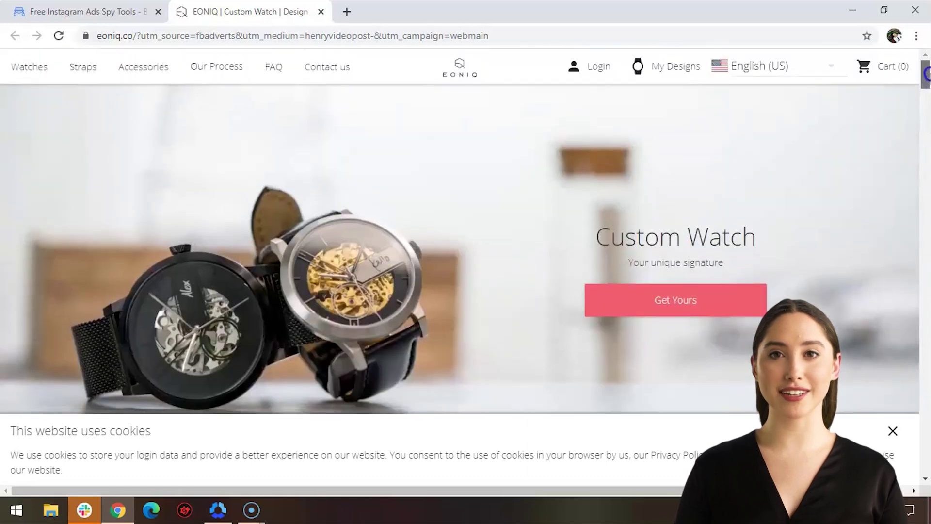